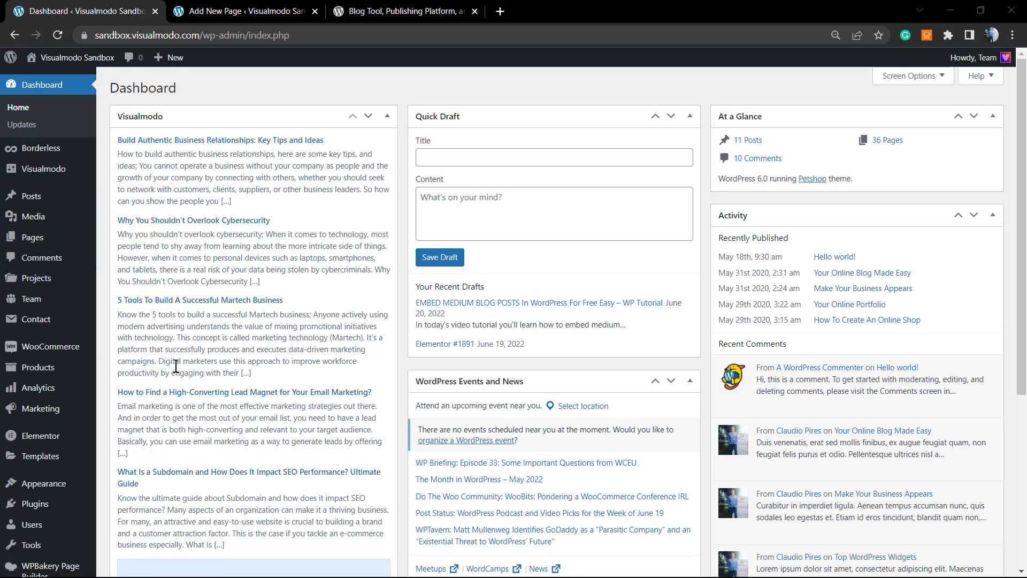
Step: Create a new page titled 'How to Use WordPress Block Patterns Easy Guide - Pre-Made Design Elements'
mouse_move(39, 193)
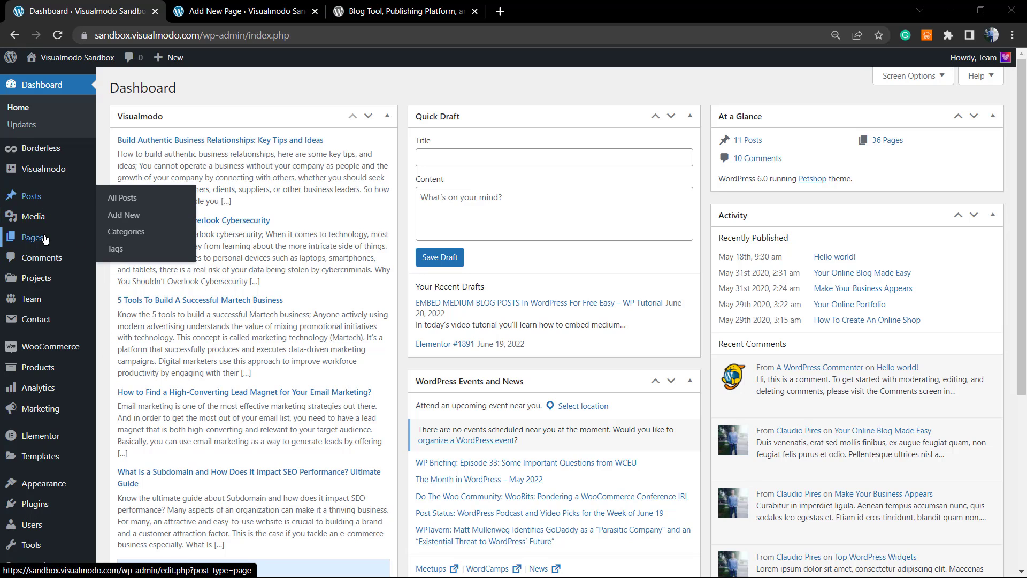
mouse_move(53, 242)
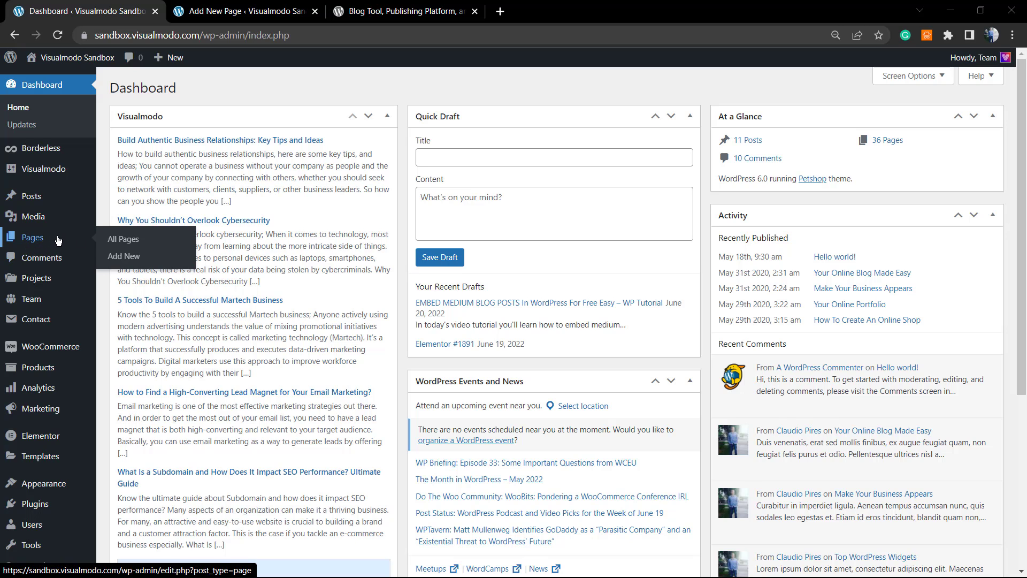
key("ctrl+plus")
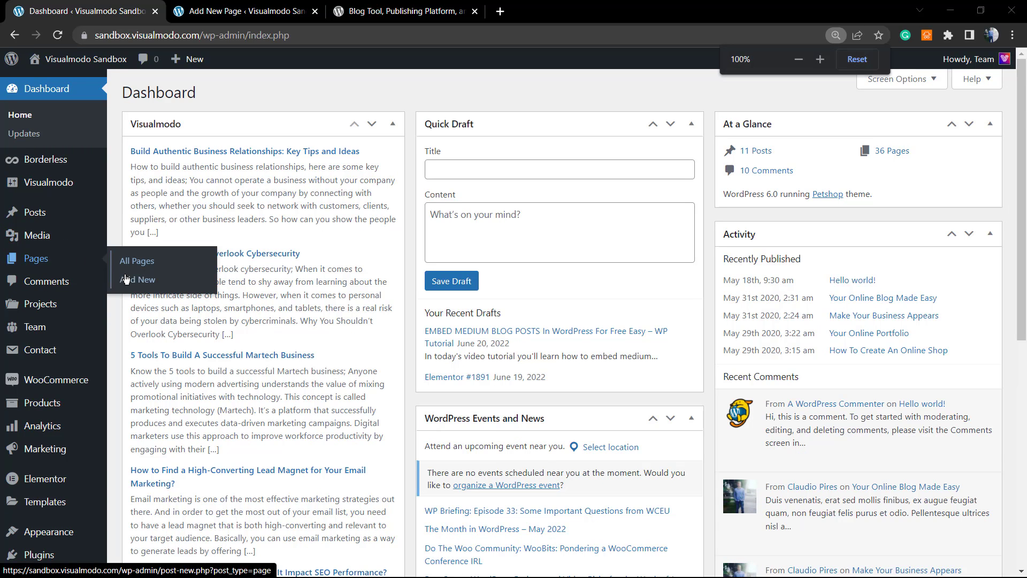
left_click(138, 280)
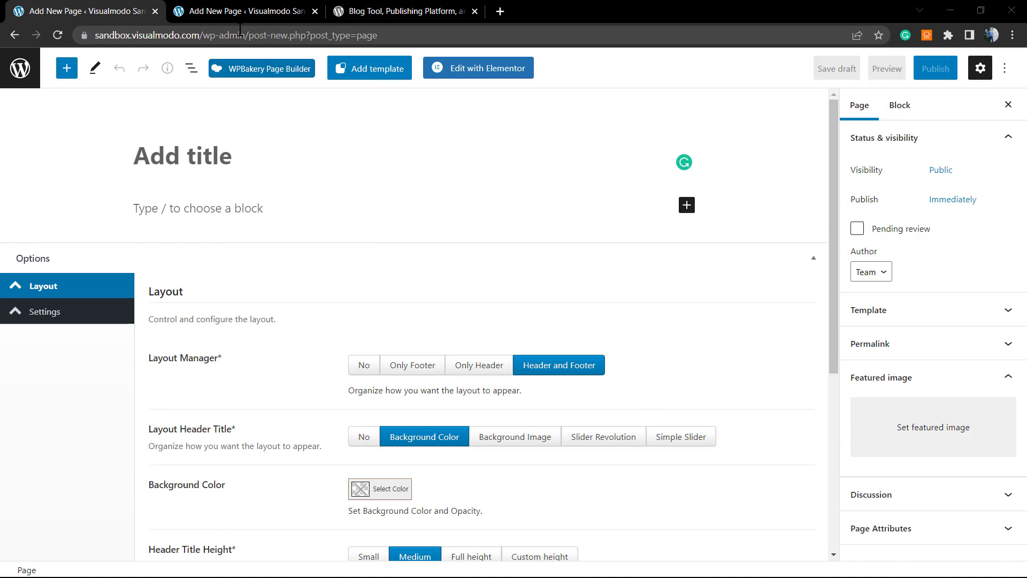
type("How to Use WordPress Block Patterns Easy Guide - Pre-Made Design Elements")
triple_click(208, 185)
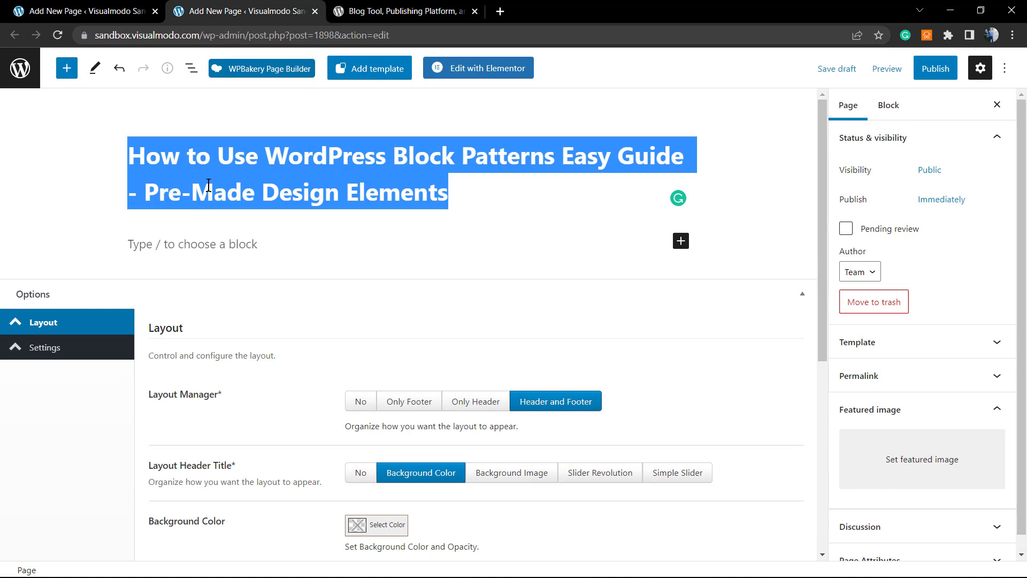
left_click(208, 185)
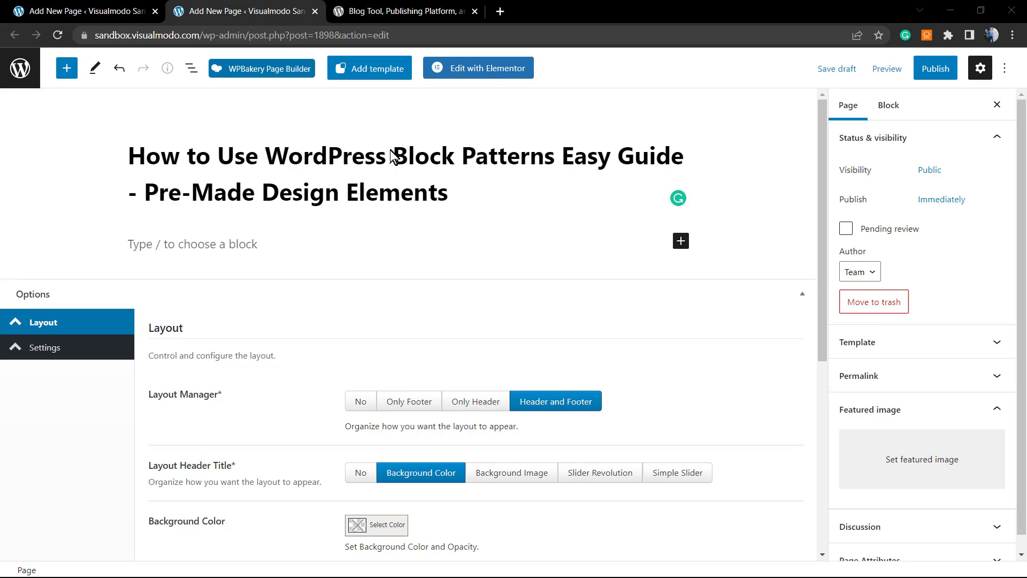
Step: Open and close the block inserter from the empty first block, then switch to the wordpress.org tab
left_click(221, 242)
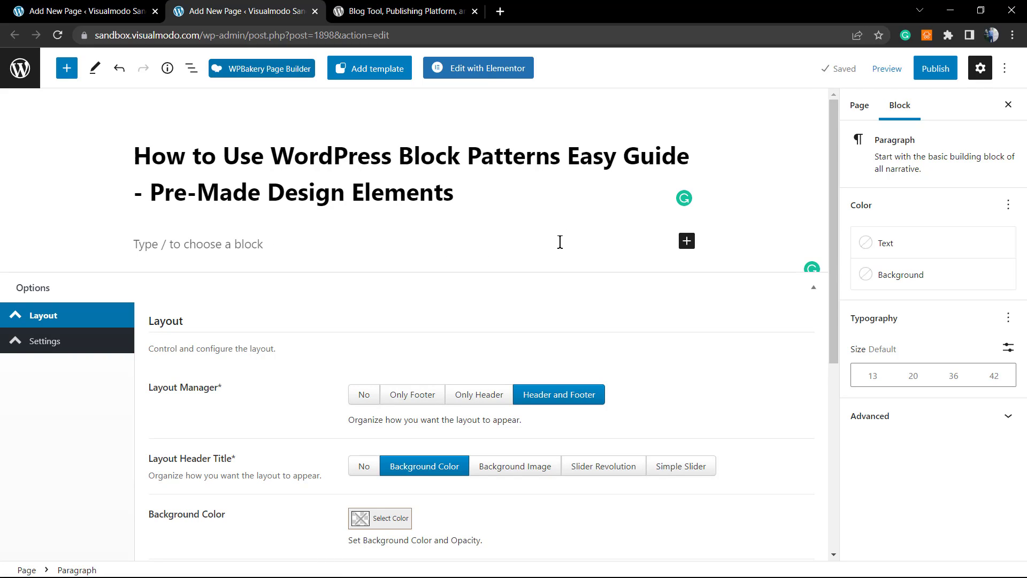
left_click(687, 243)
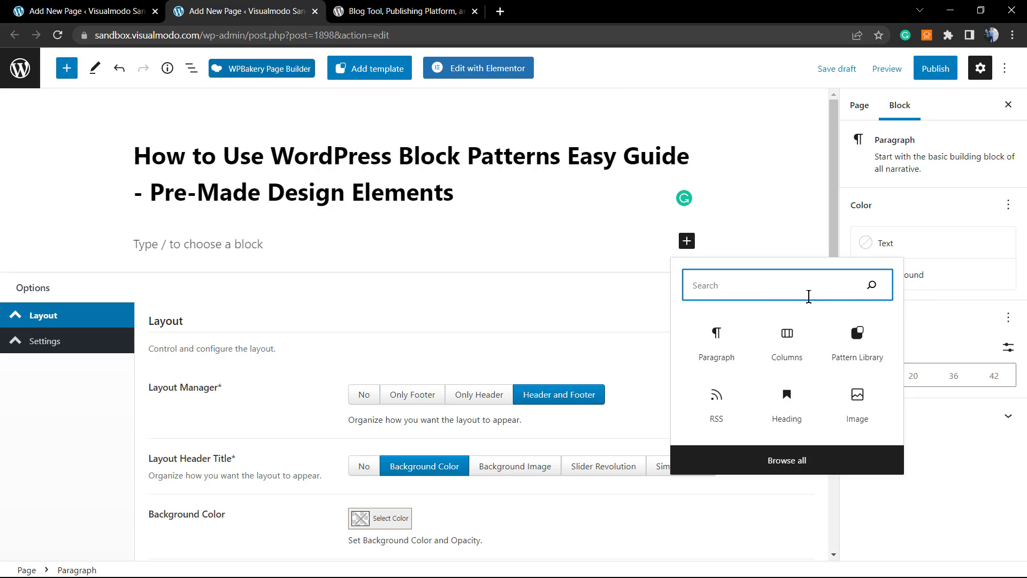
left_click(379, 245)
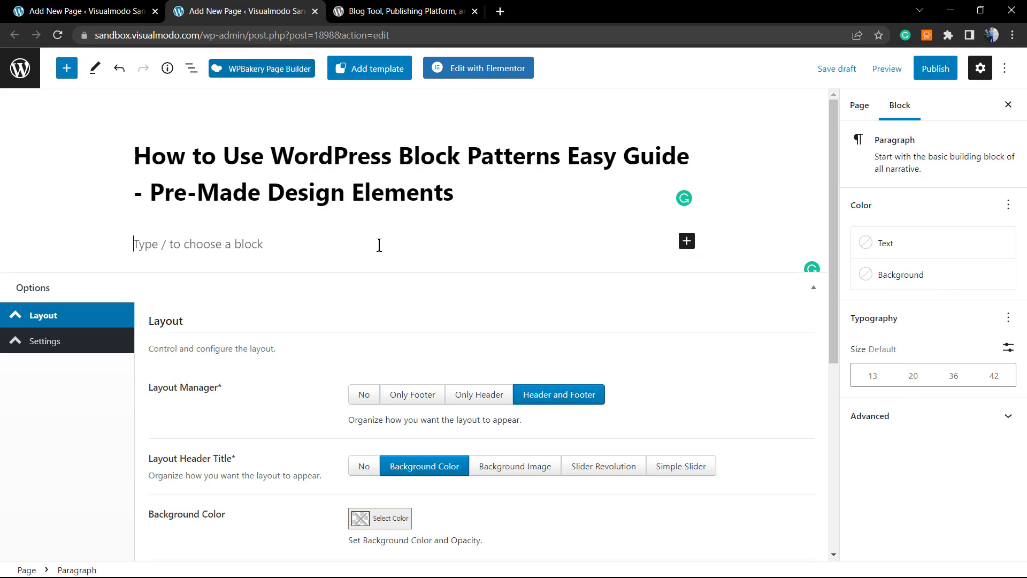
left_click(353, 8)
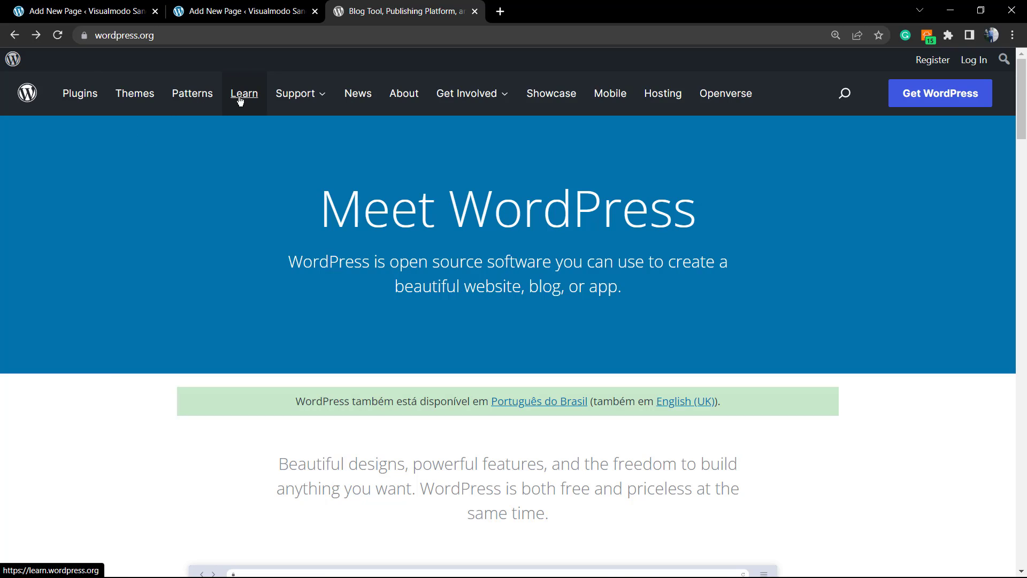
Step: Go to Patterns in the wordpress.org top navigation to reach the Block Pattern Directory
left_click(191, 103)
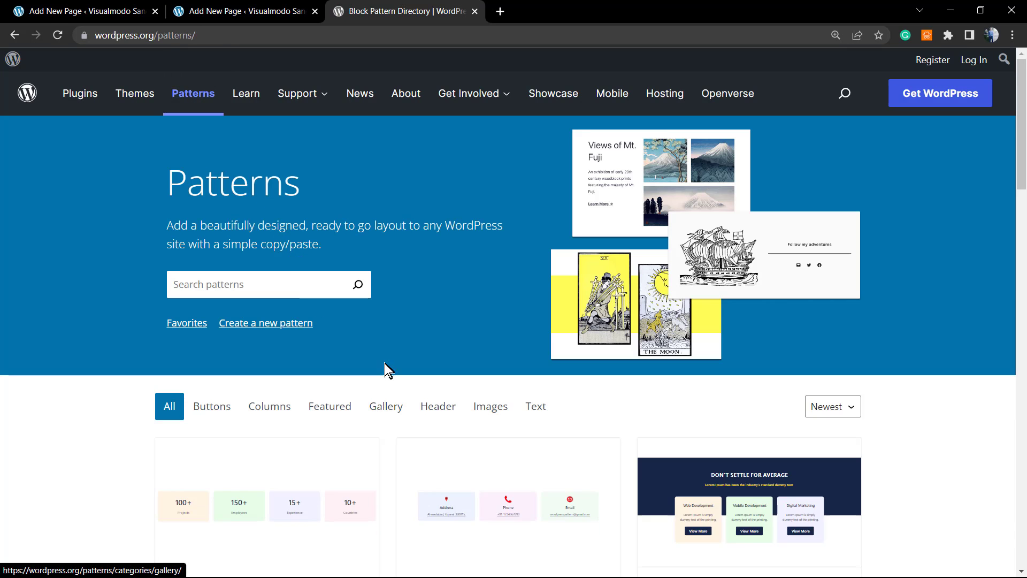
Step: Browse the Block Pattern Directory page and select text in its Patterns subtitle
scroll(339, 366, "down", 2)
scroll(303, 334, "up", 2)
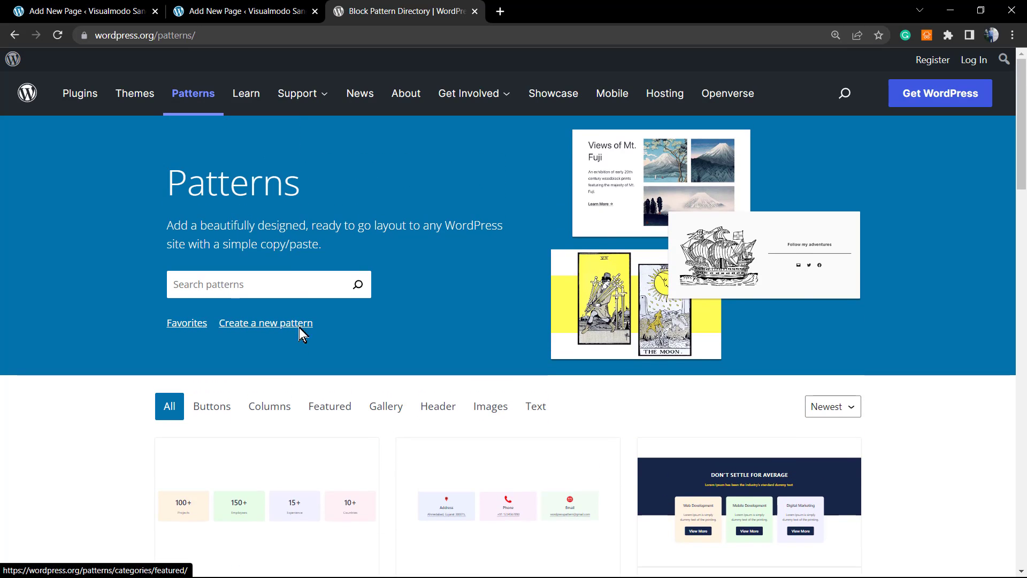
double_click(175, 227)
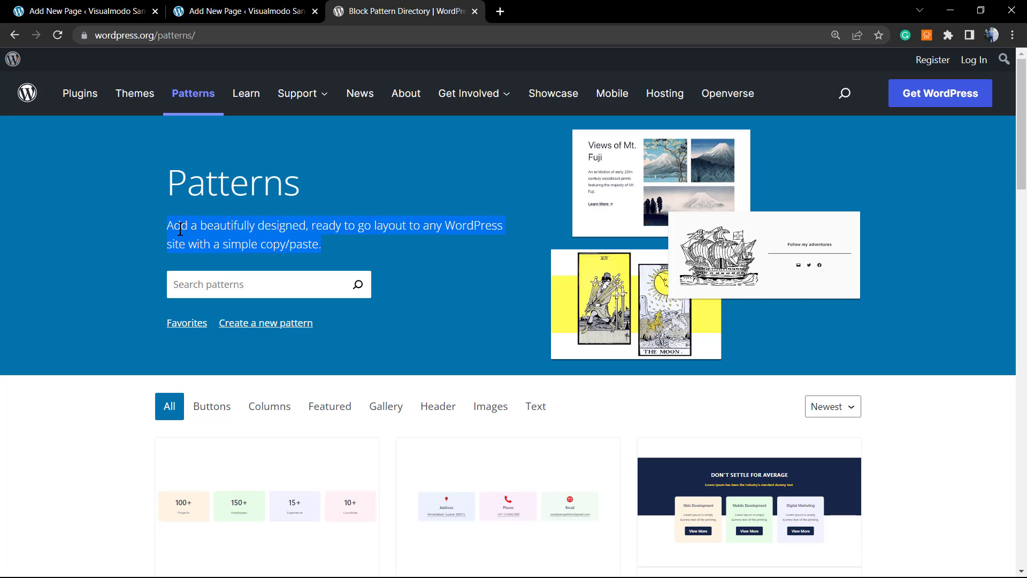
triple_click(281, 243)
scroll(256, 359, "down", 8)
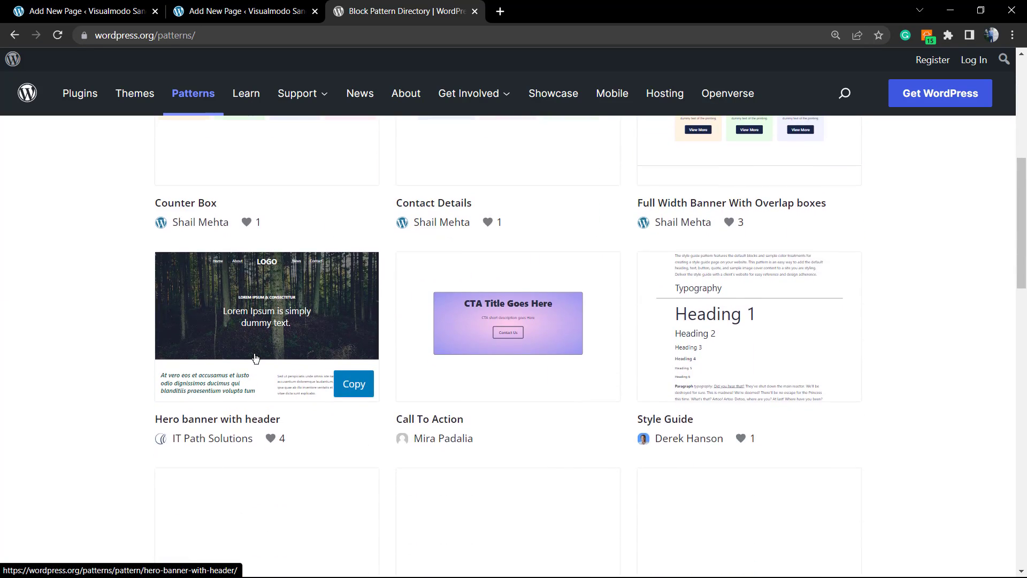
scroll(255, 358, "up", 8)
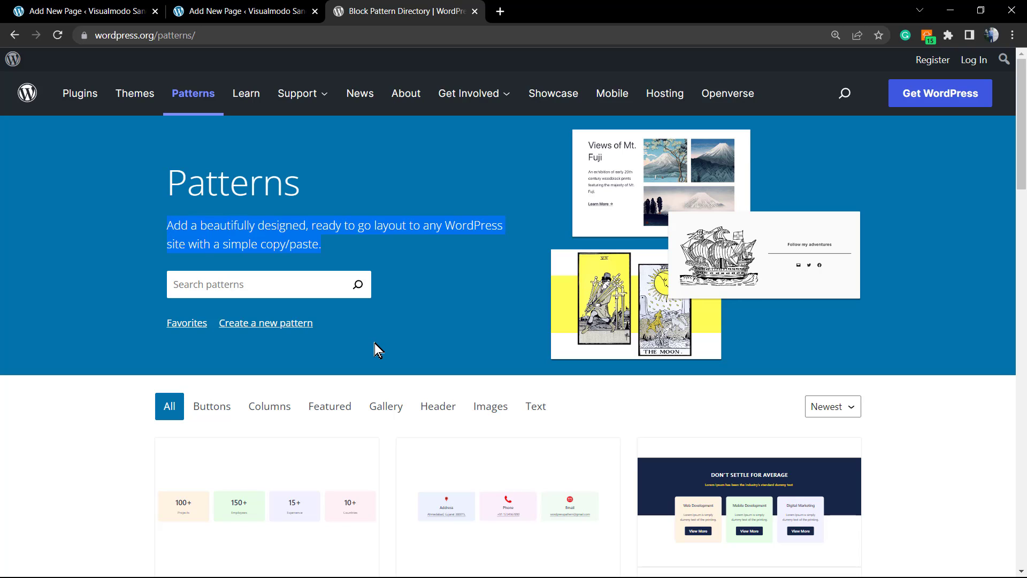
scroll(214, 420, "down", 2)
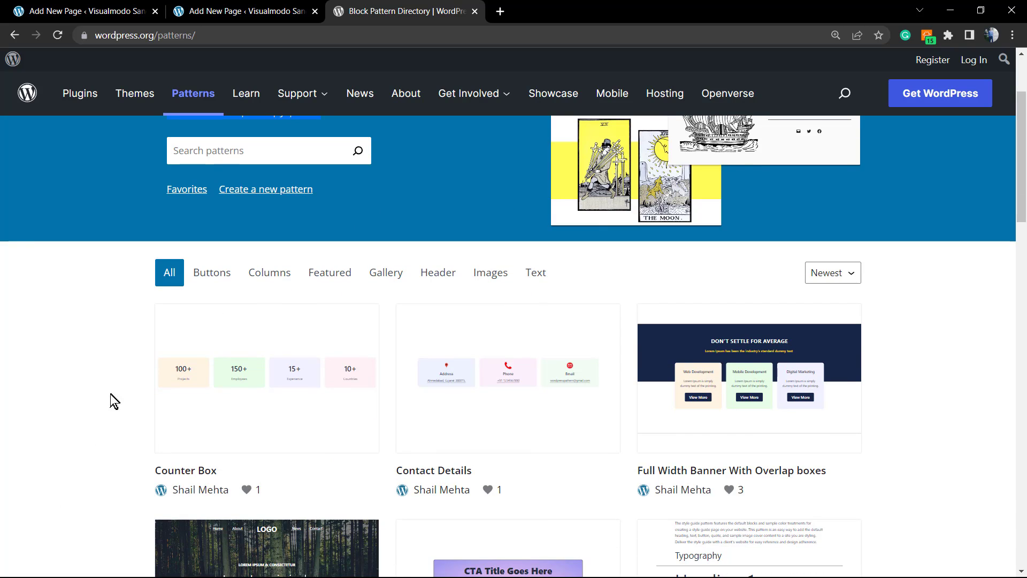
Step: Copy the Contact Details pattern and return to the Add New Page editor tab
mouse_move(294, 369)
scroll(318, 374, "down", 3)
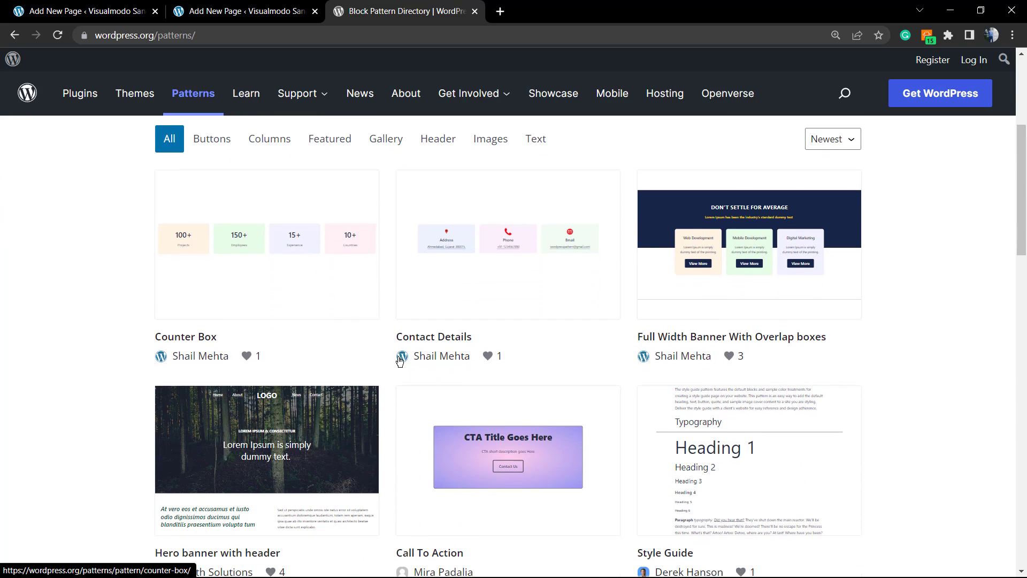
scroll(317, 377, "up", 3)
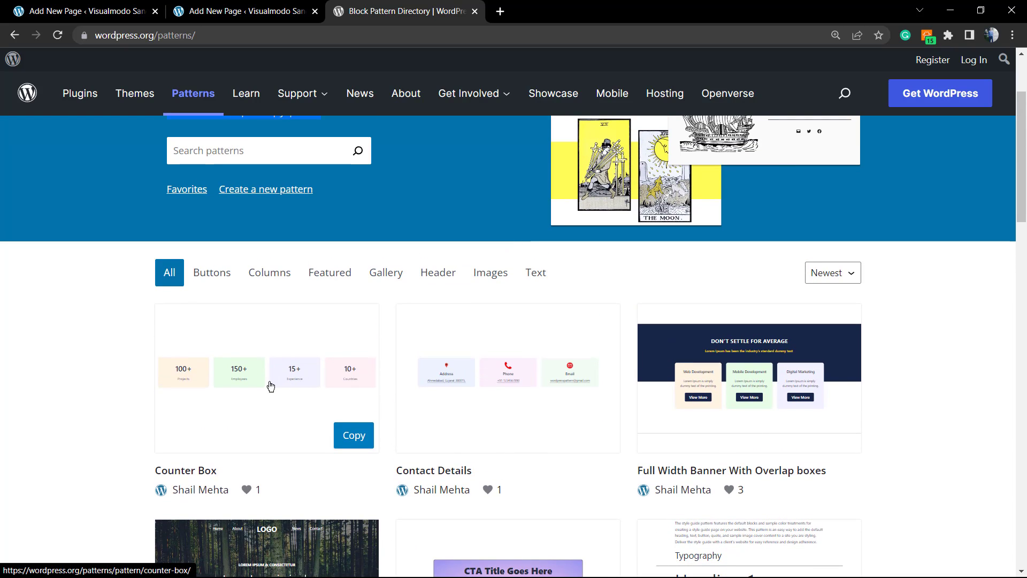
mouse_move(495, 402)
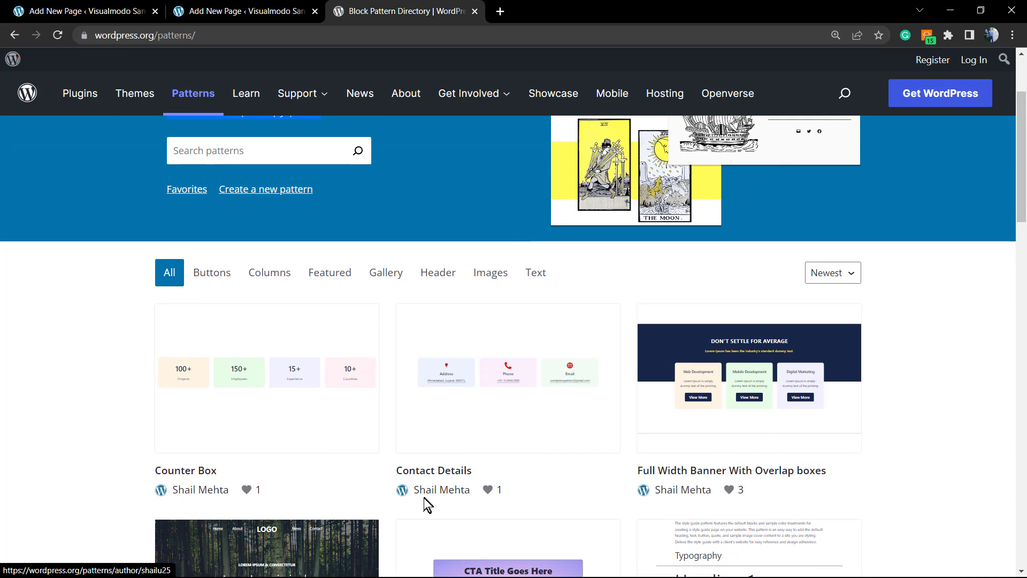
mouse_move(562, 437)
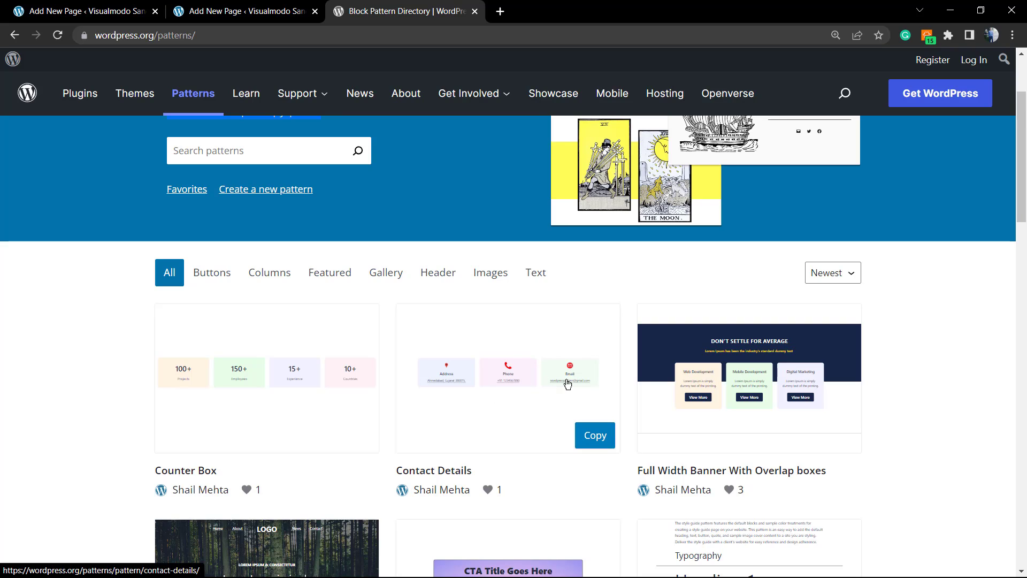
left_click(592, 438)
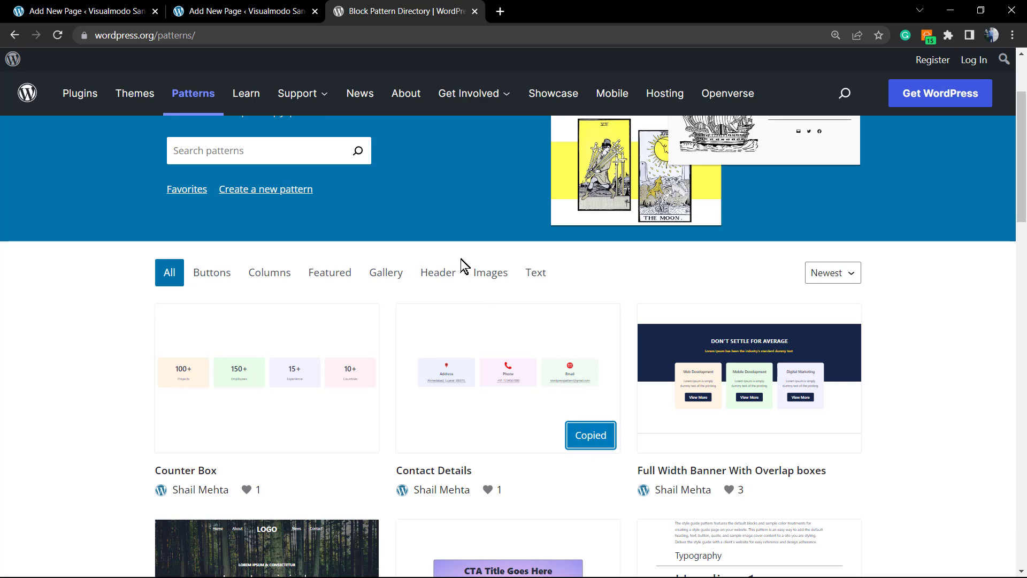
left_click(274, 7)
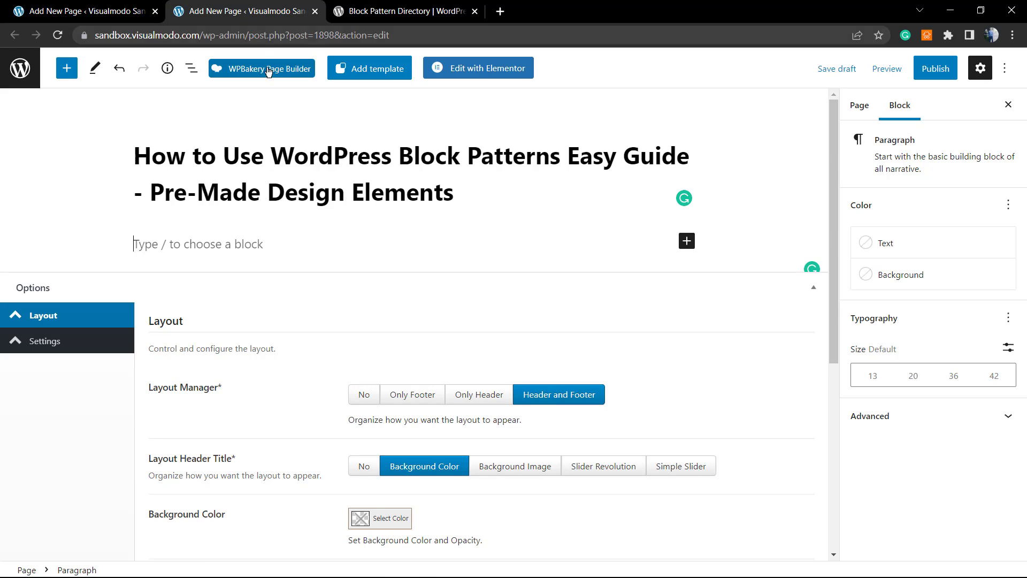
Step: Paste the Contact Details pattern and edit the phone link's displayed text and tel address
right_click(288, 242)
left_click(321, 349)
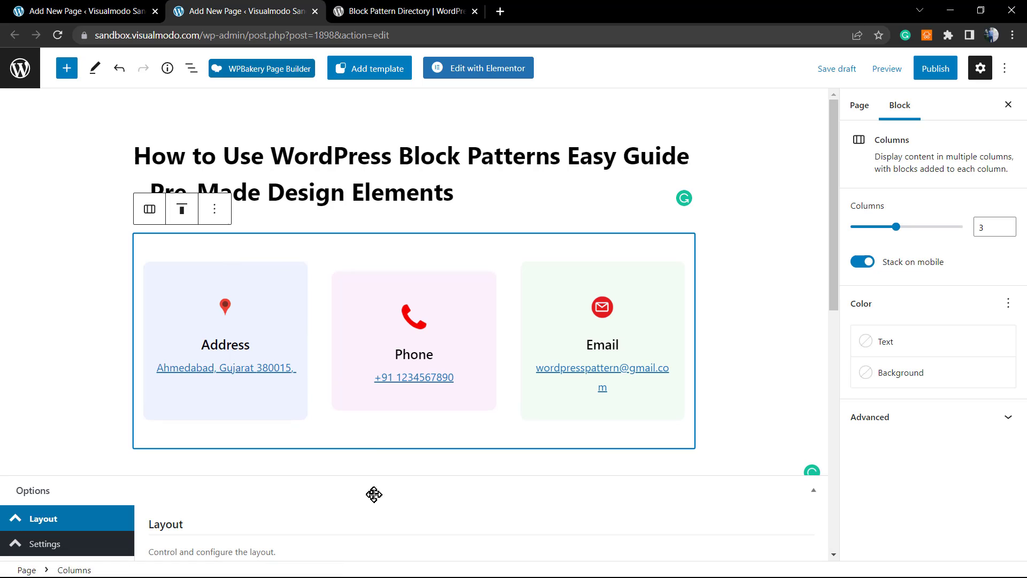
left_click(413, 356)
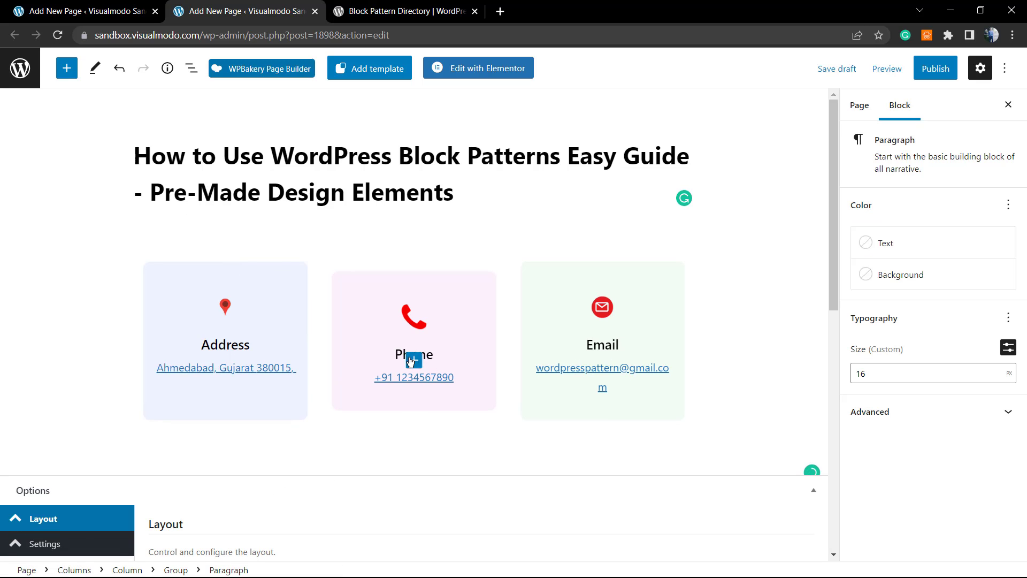
left_click(385, 378)
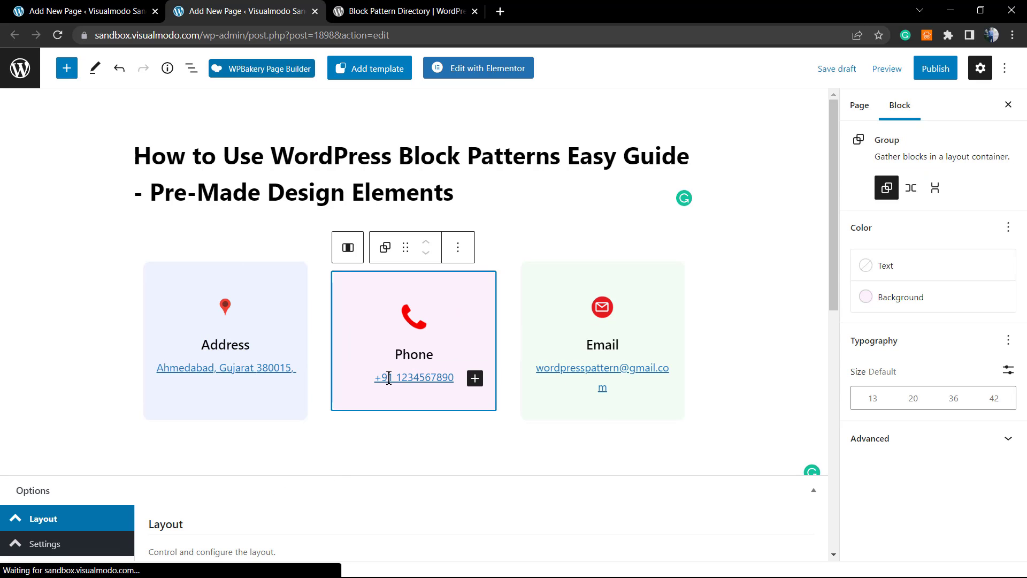
left_click(417, 377)
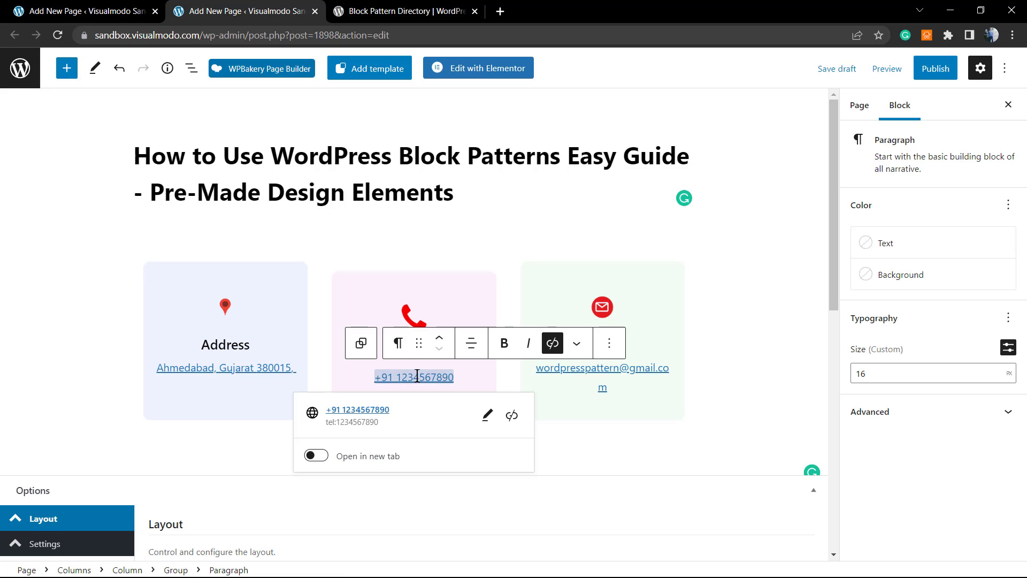
left_click(487, 415)
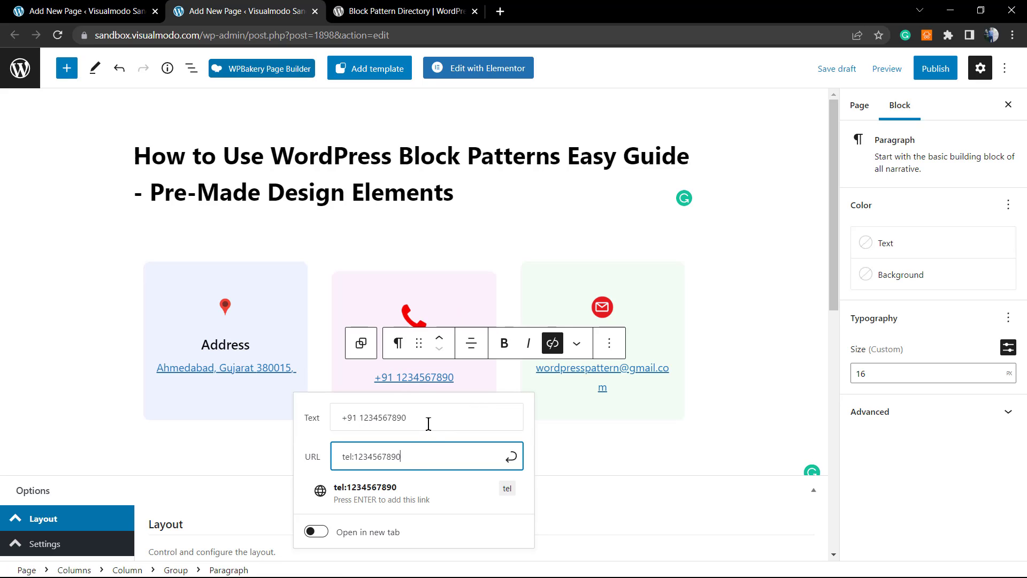
left_click(427, 419)
type("dd")
left_click(433, 456)
type("dd")
left_click(511, 457)
Step: Click through the Email, Phone and Address card blocks, then select the parent Columns block
left_click(585, 337)
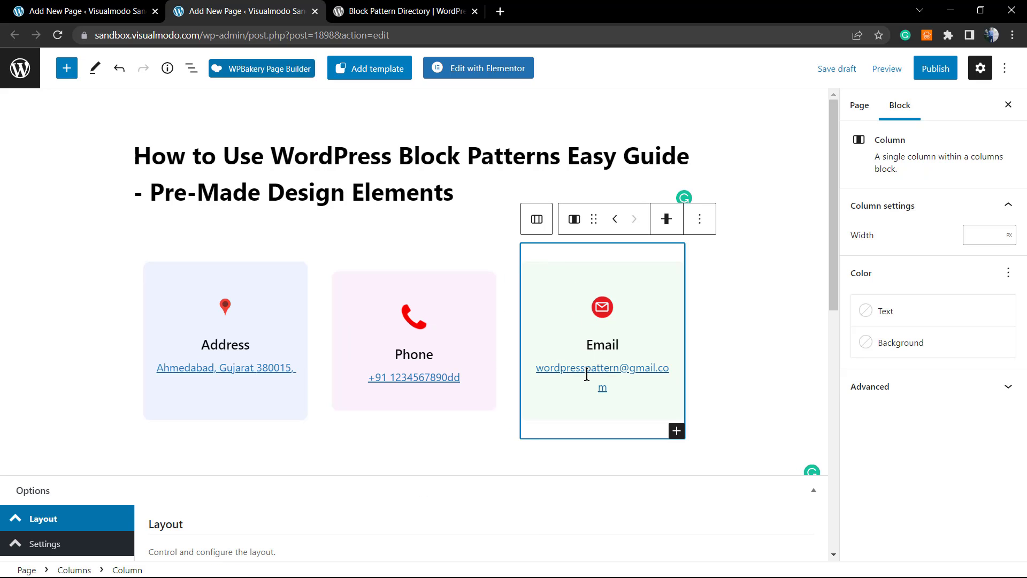
left_click(595, 349)
left_click(599, 351)
left_click(604, 319)
left_click(603, 314)
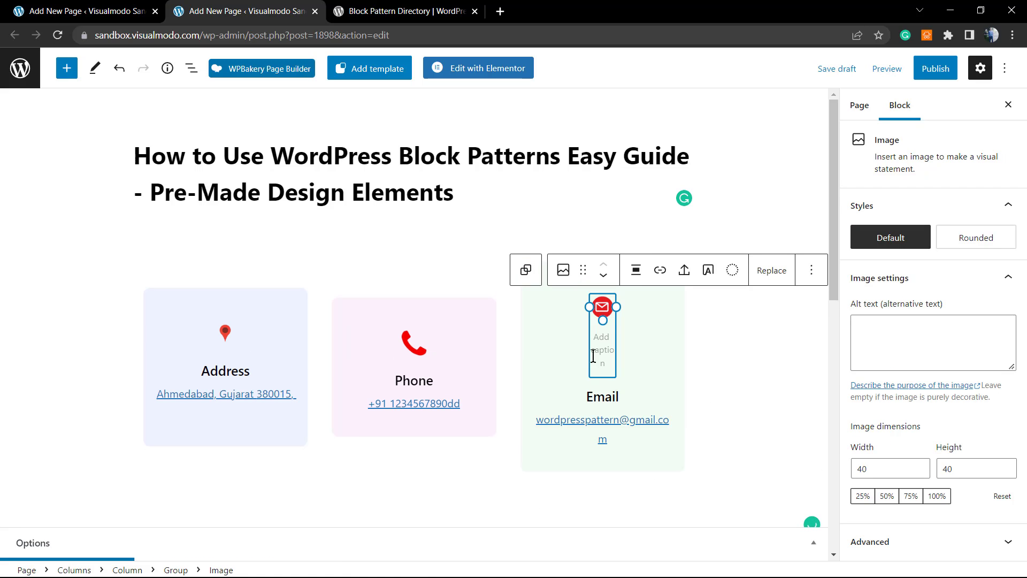
left_click(602, 399)
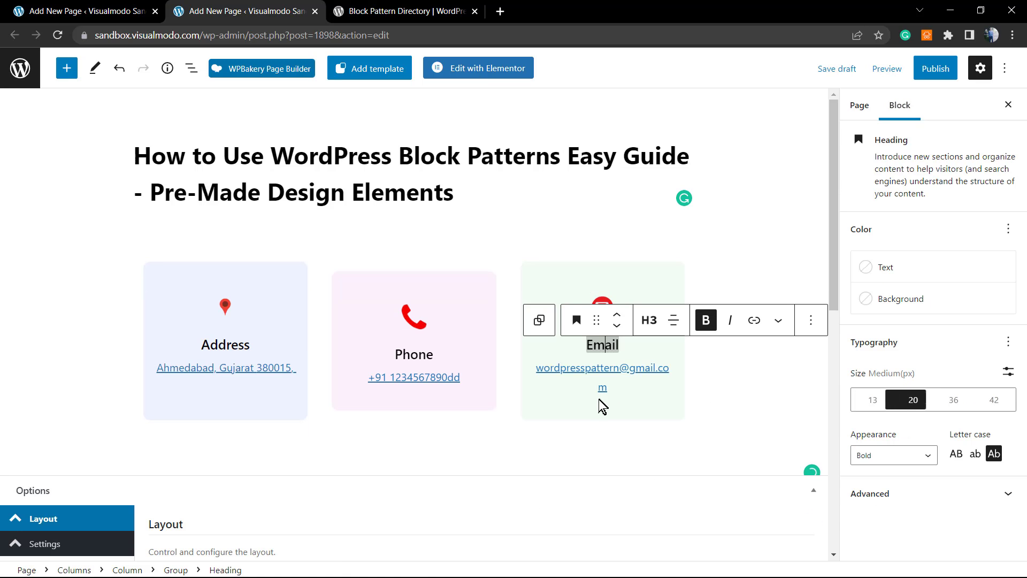
left_click(601, 350)
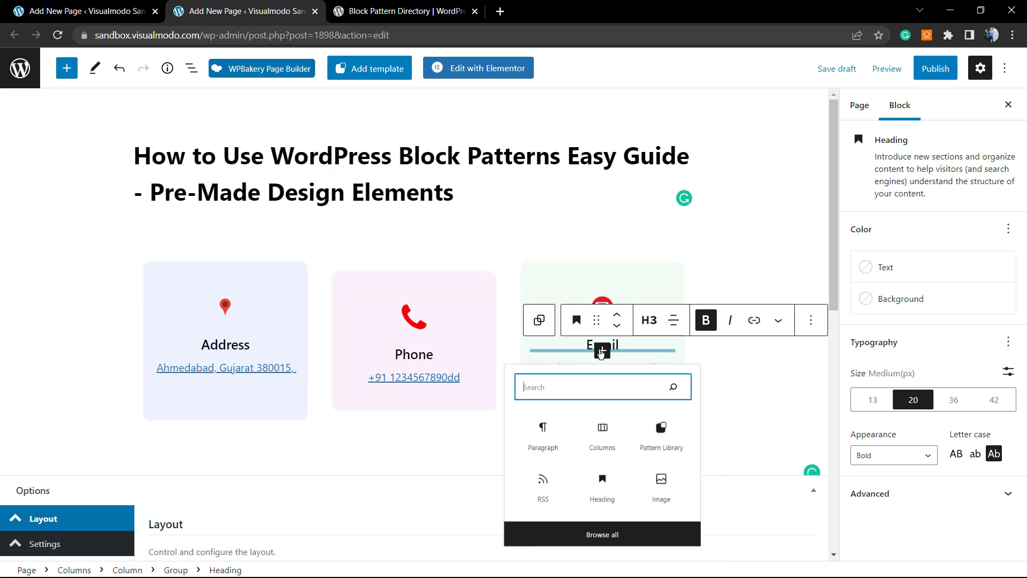
left_click(413, 317)
left_click(230, 326)
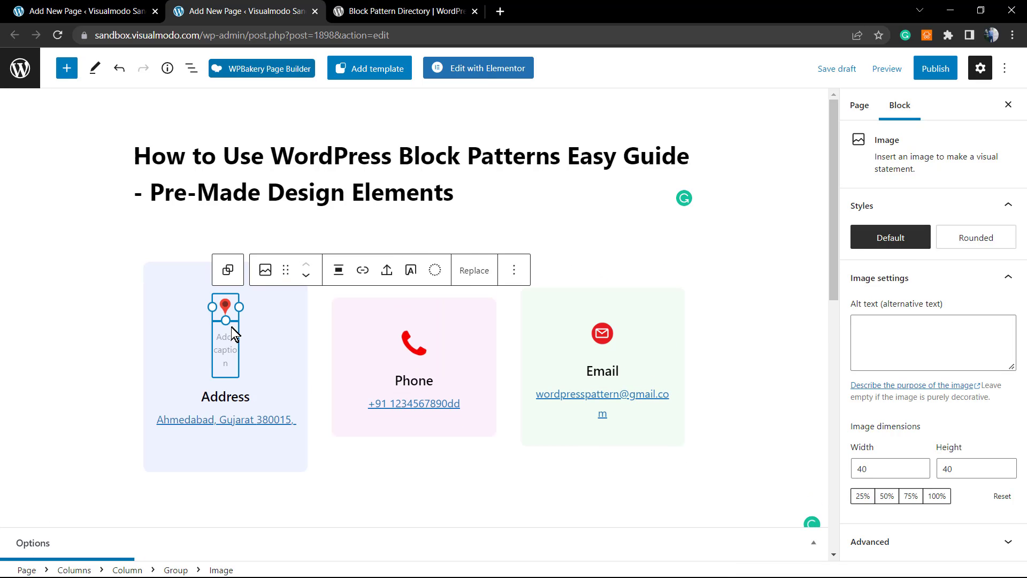
left_click(499, 484)
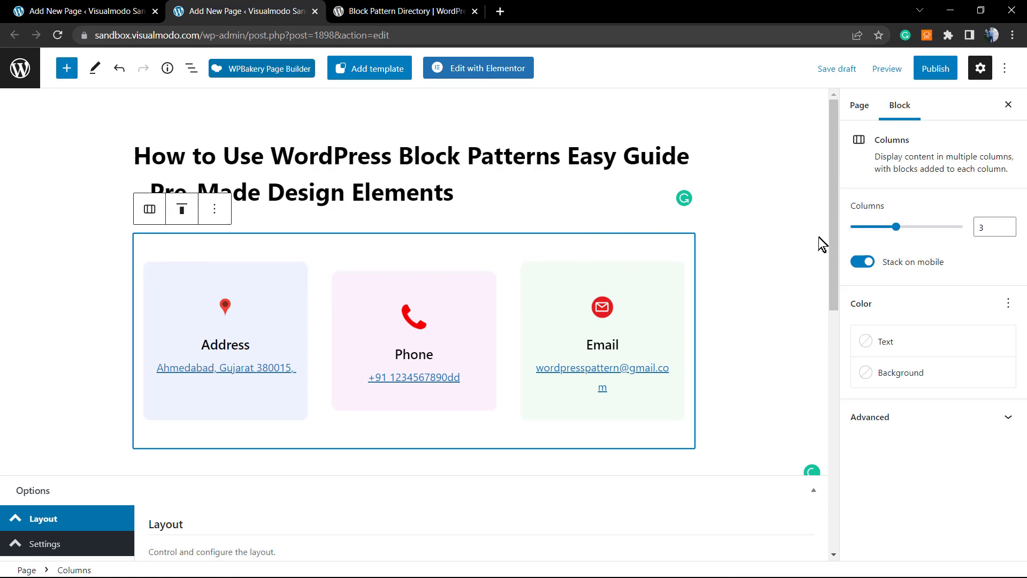
Step: Raise the columns to four, toggle mobile stacking off and on, then undo back to three
mouse_move(897, 226)
left_mouse_down()
mouse_move(939, 226)
mouse_move(871, 226)
mouse_move(895, 226)
left_mouse_up()
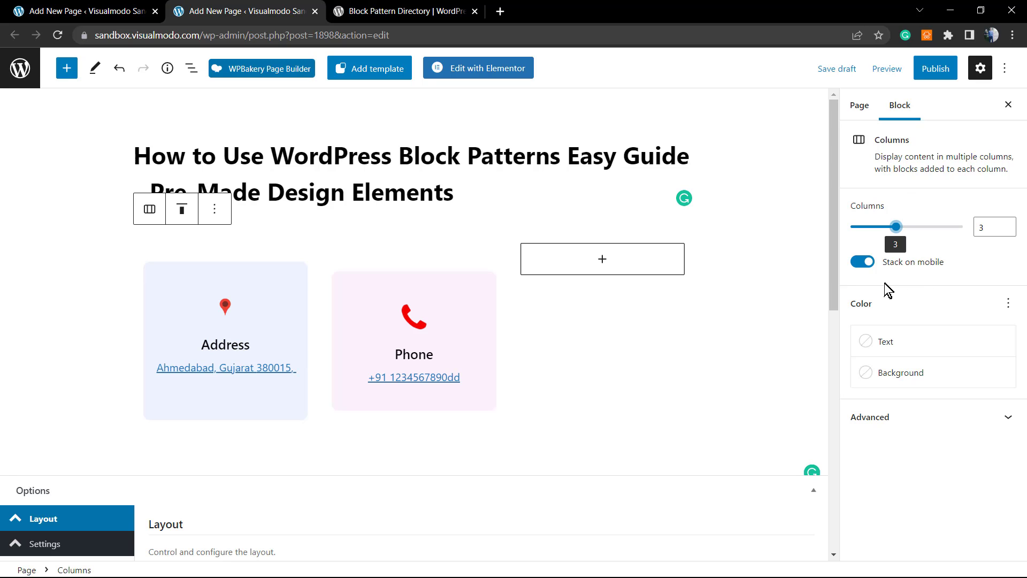
left_click(862, 265)
left_click(862, 265)
left_click(727, 321)
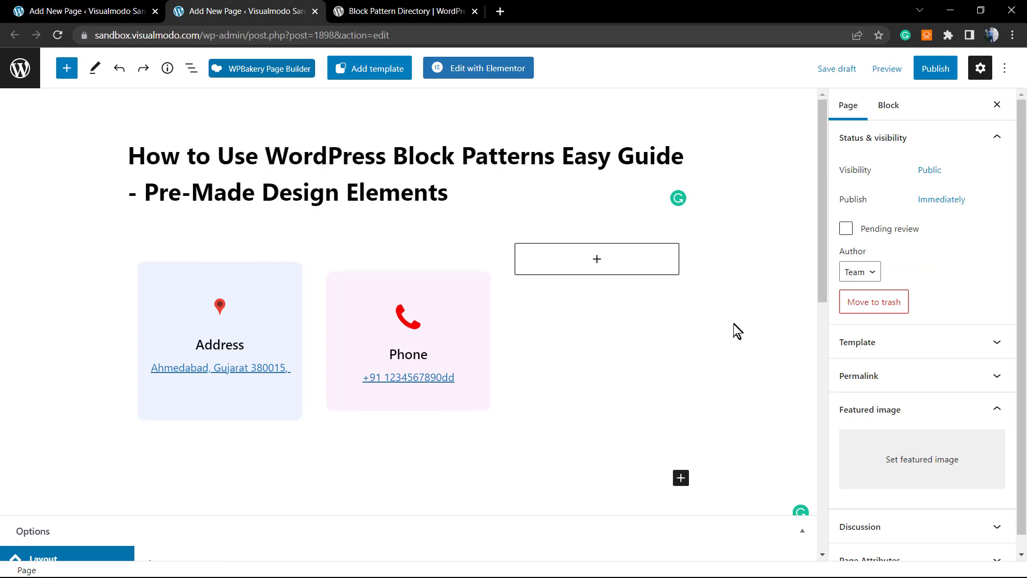
key("ctrl+z")
key("ctrl+shift+z")
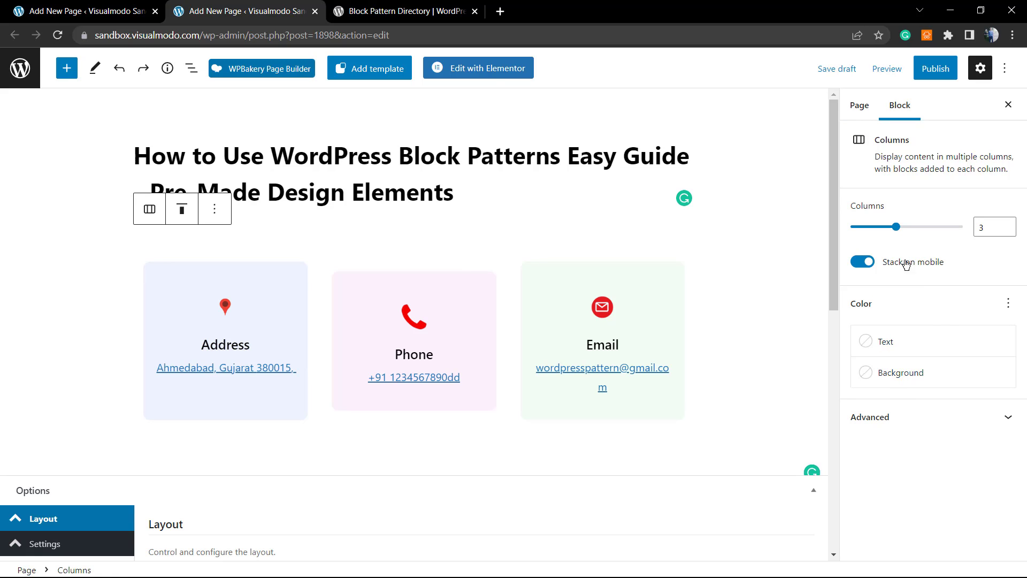
Step: Review the page and Columns block settings, expanding the Advanced panel, then deselect the columns
left_click(856, 106)
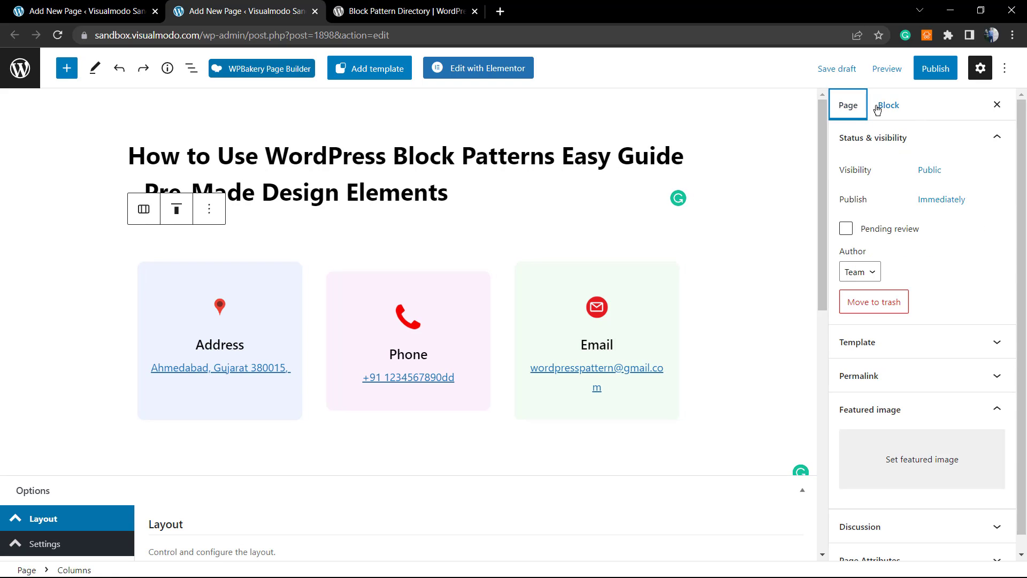
left_click(888, 105)
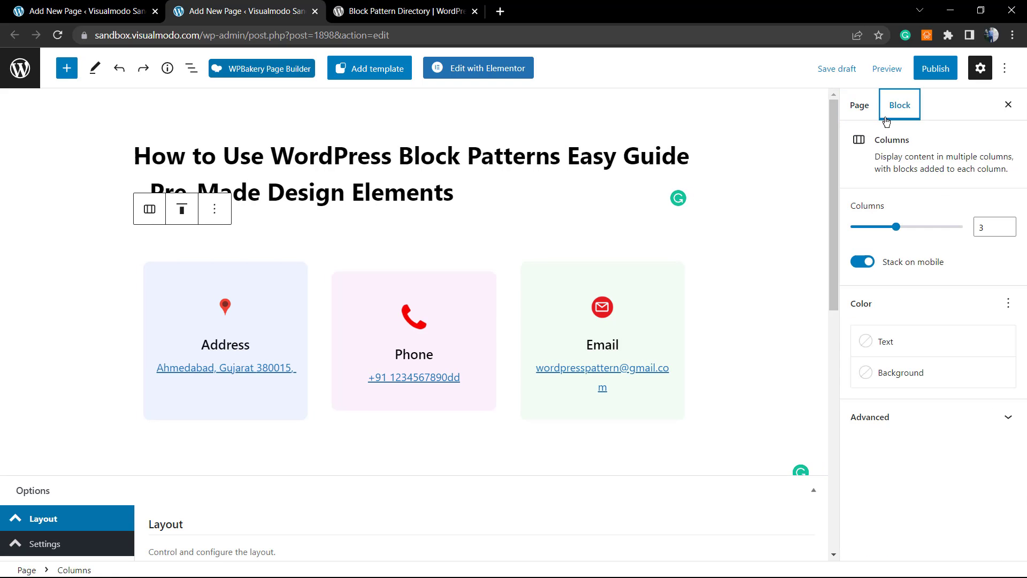
left_click(941, 406)
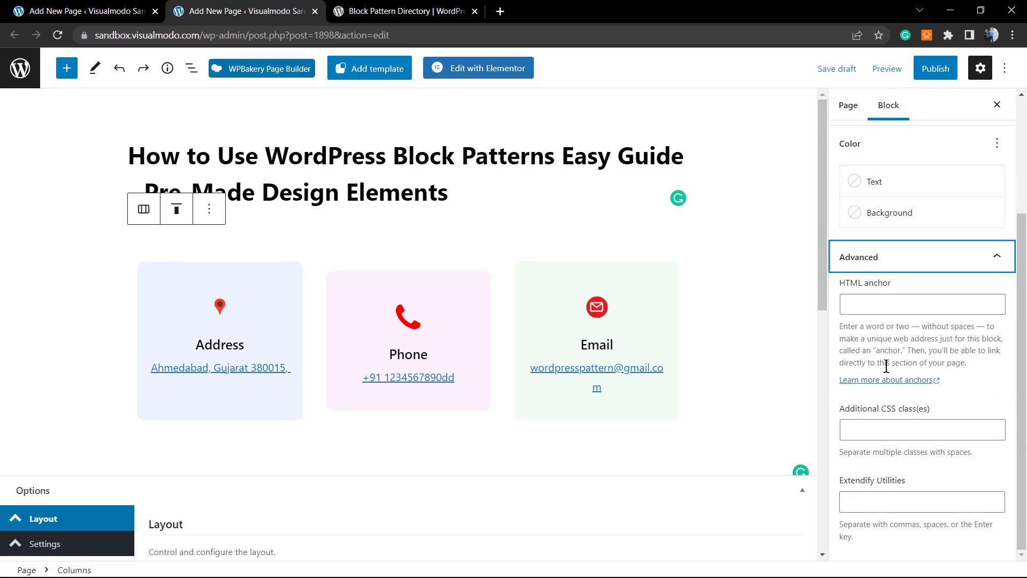
scroll(856, 355, "up", 3)
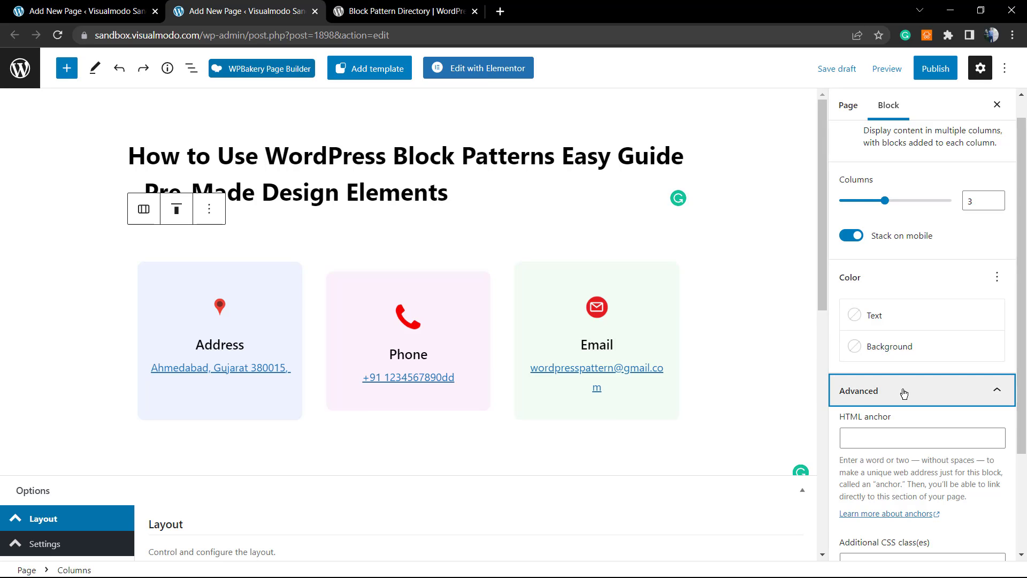
scroll(904, 394, "down", 3)
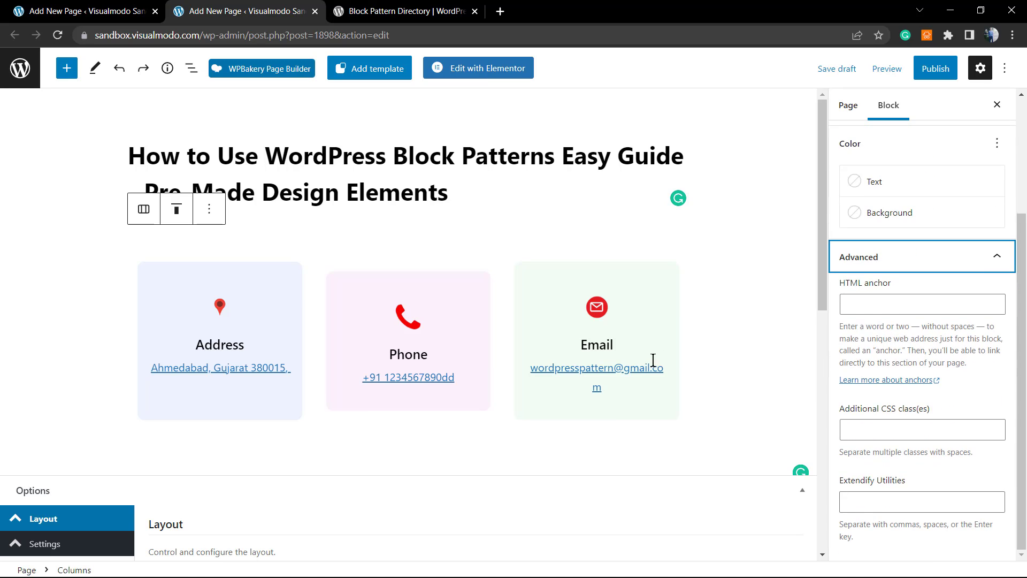
left_click(709, 332)
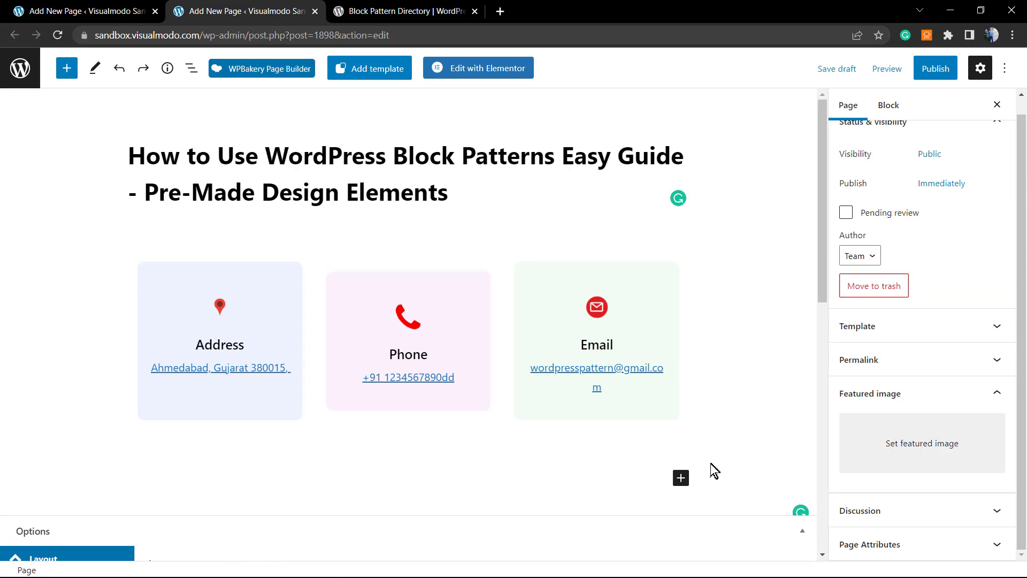
Step: Add an empty paragraph below the Address, Phone and Email cards and place the cursor there
left_click(532, 478)
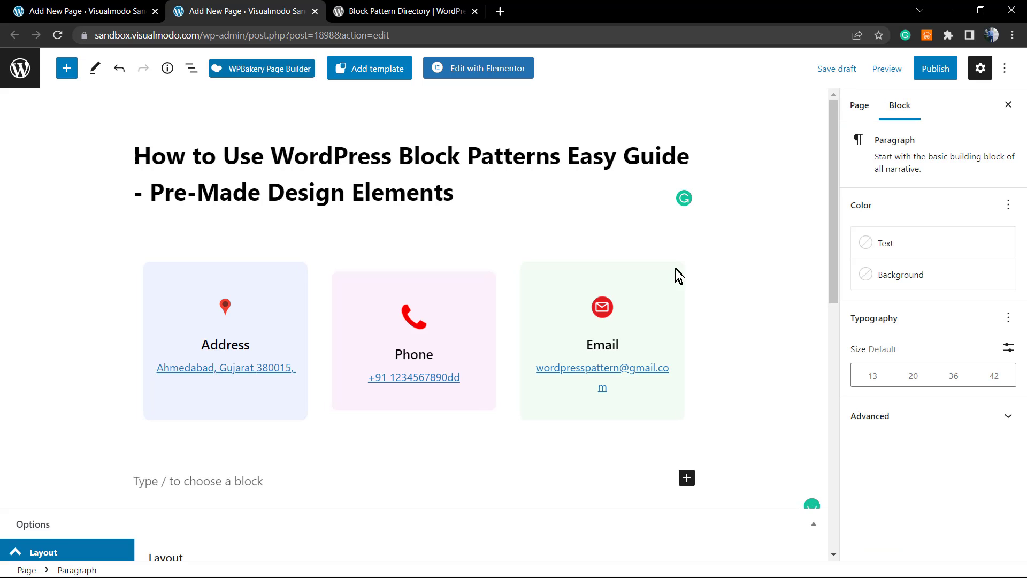
left_click(564, 270)
left_click(721, 276)
left_click(412, 275)
left_click(284, 257)
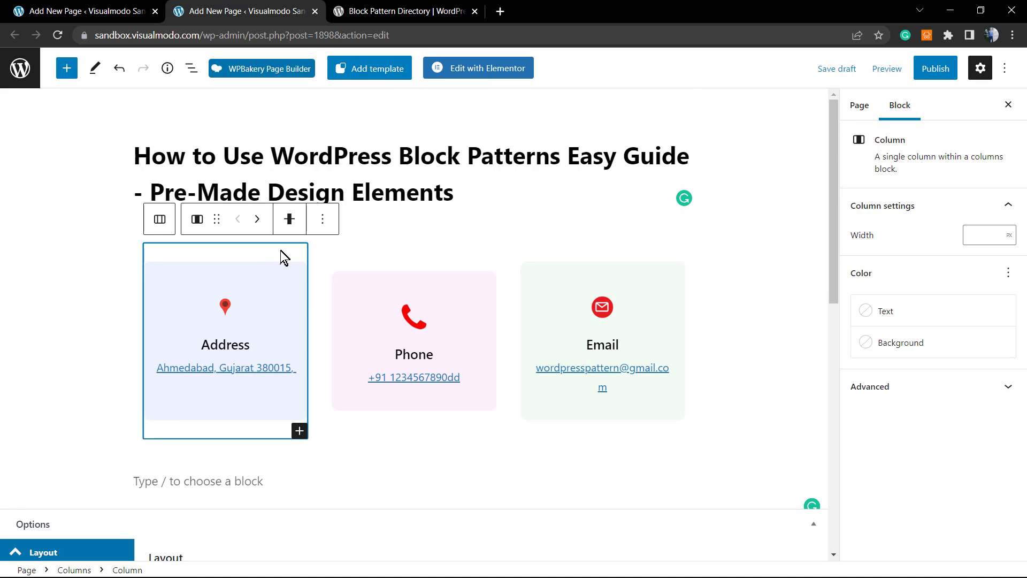
left_click(302, 476)
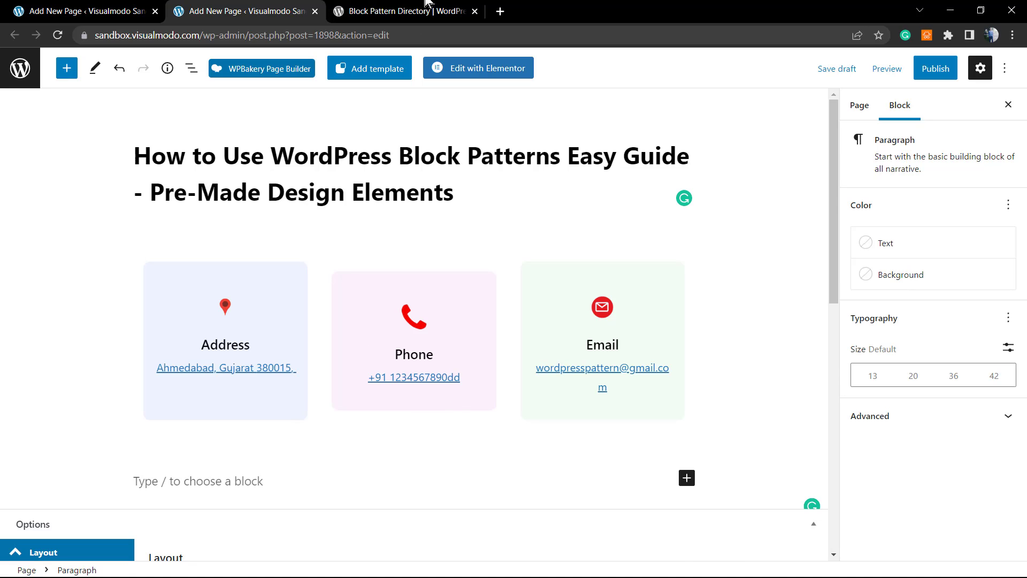
Step: Copy the Single Plan Pricing pattern from the pattern directory tab and return to the editor
left_click(395, 9)
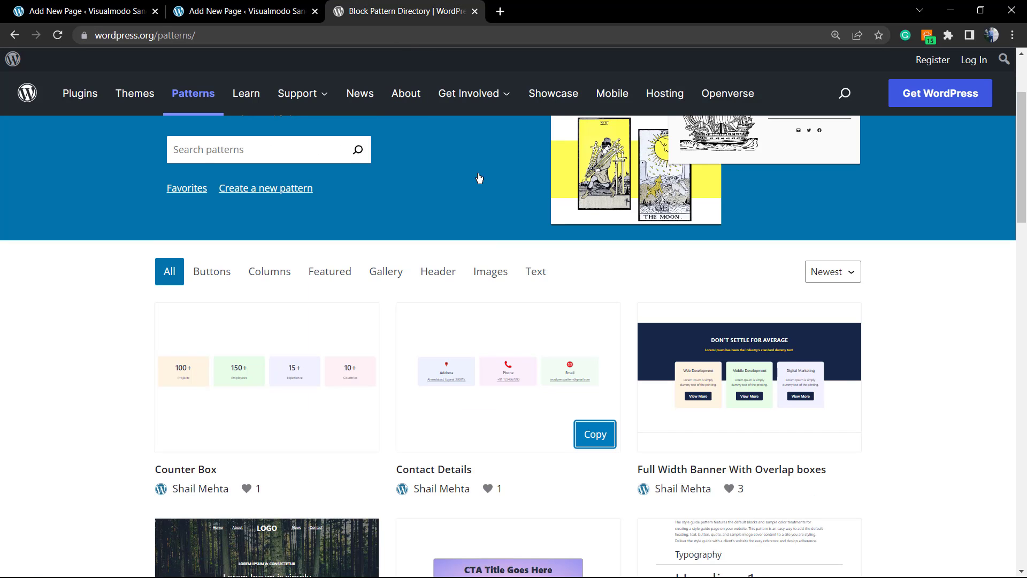
scroll(478, 177, "down", 5)
scroll(479, 298, "down", 6)
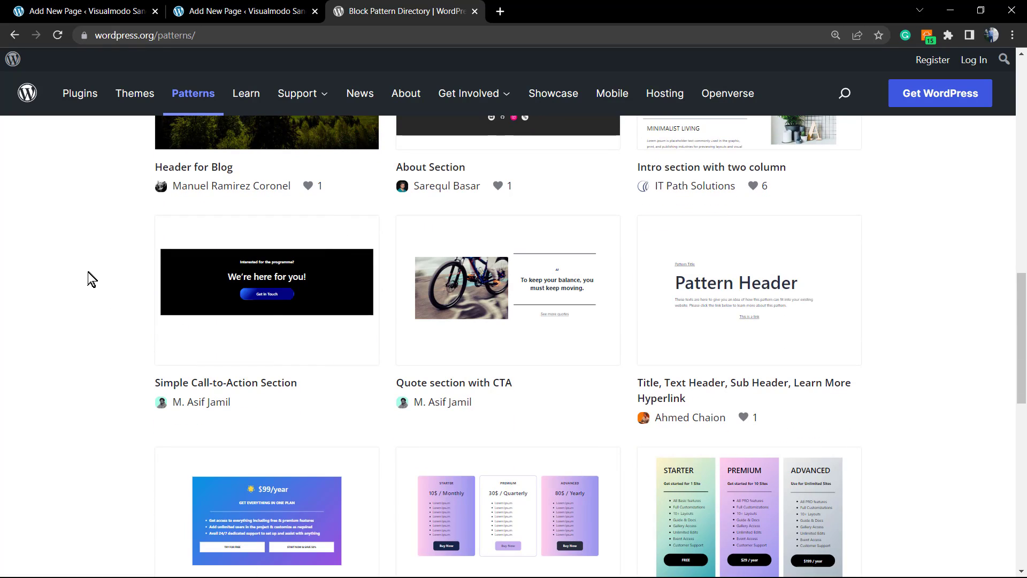
scroll(535, 294, "down", 2)
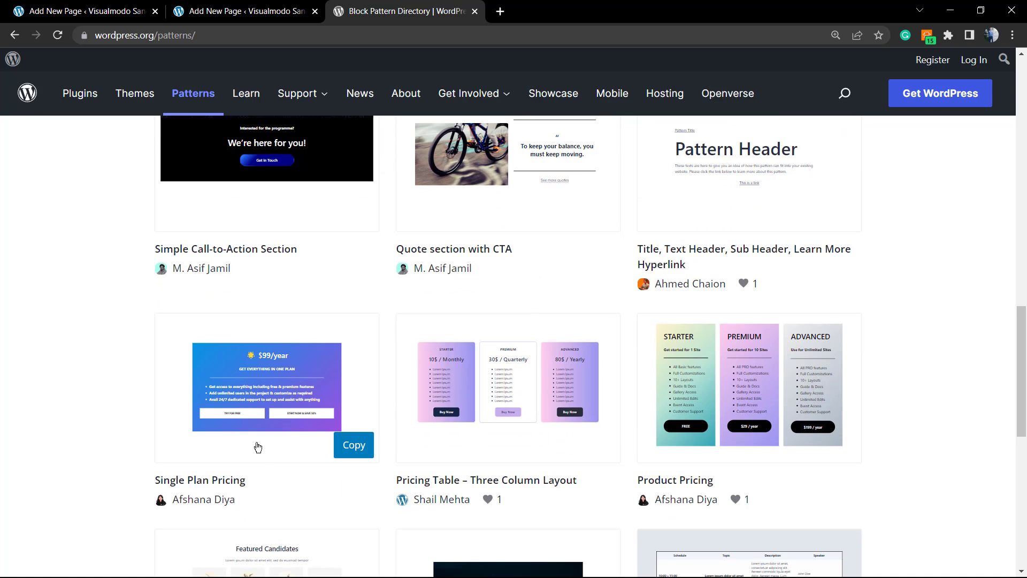
left_click(354, 444)
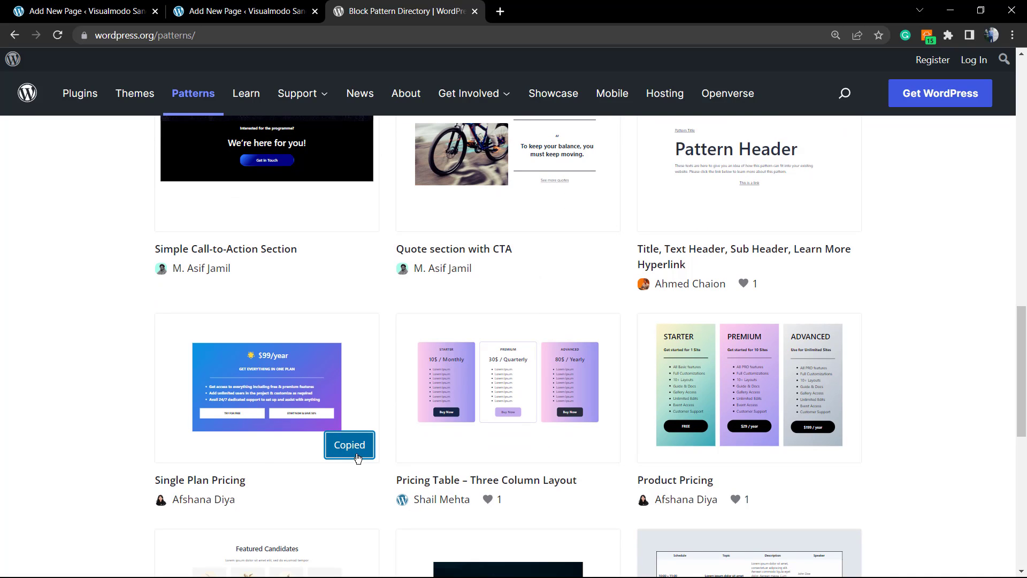
left_click(293, 15)
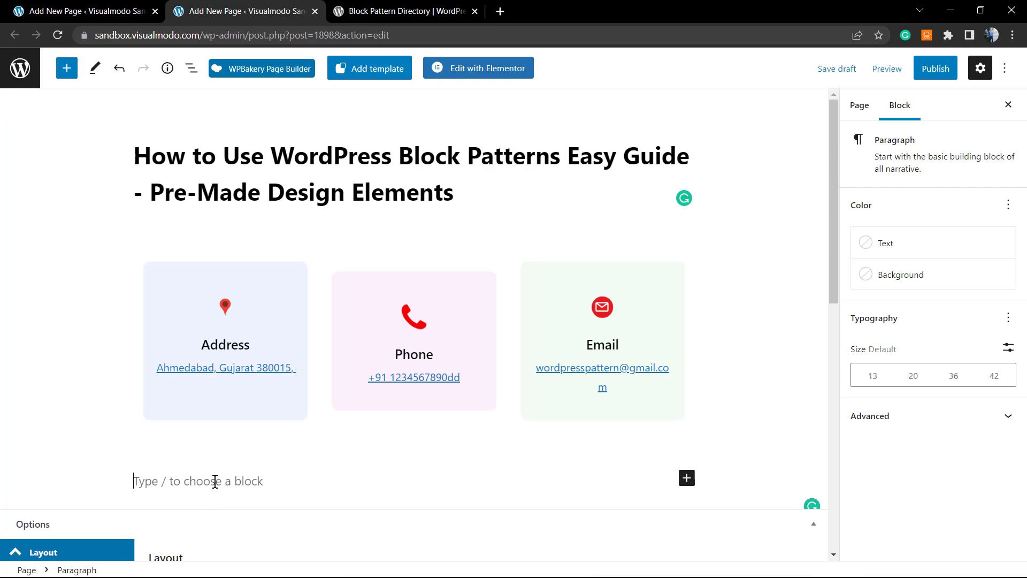
Step: Paste the pricing pattern and recover its TRY FOR FREE and START NOW & SAVE 50% buttons
key("ctrl+v")
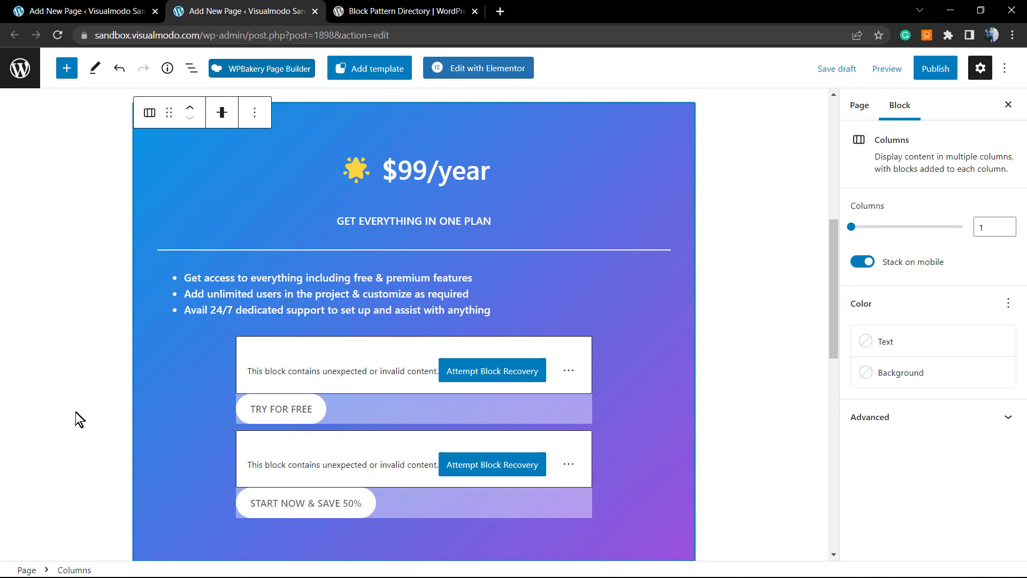
scroll(427, 400, "down", 3)
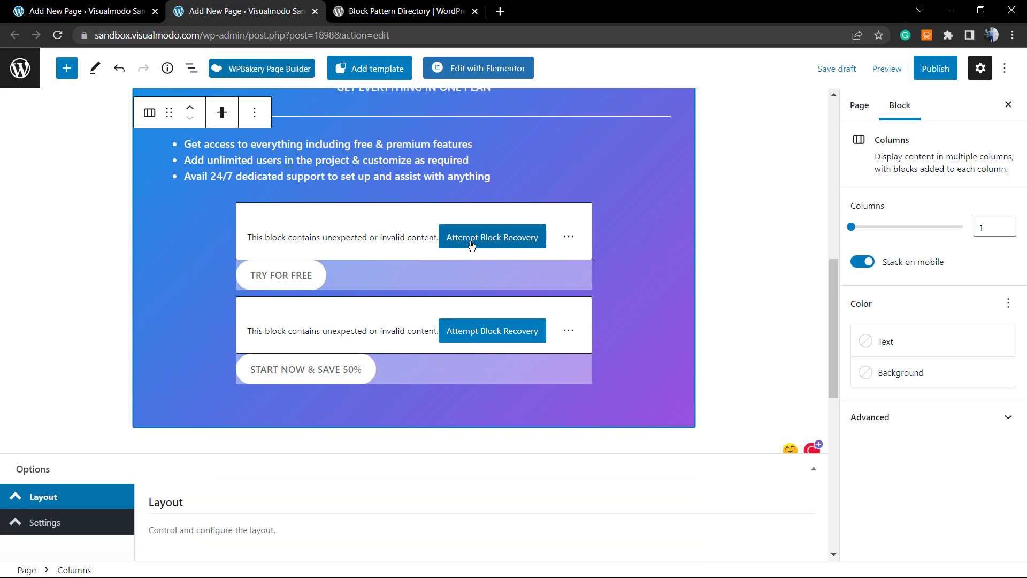
left_click(467, 240)
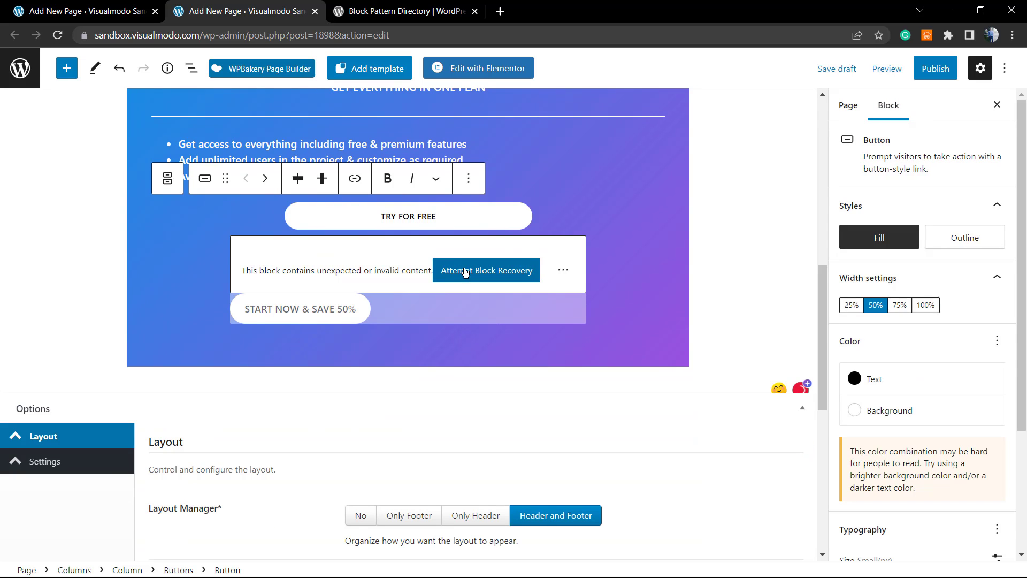
left_click(460, 275)
scroll(394, 339, "up", 4)
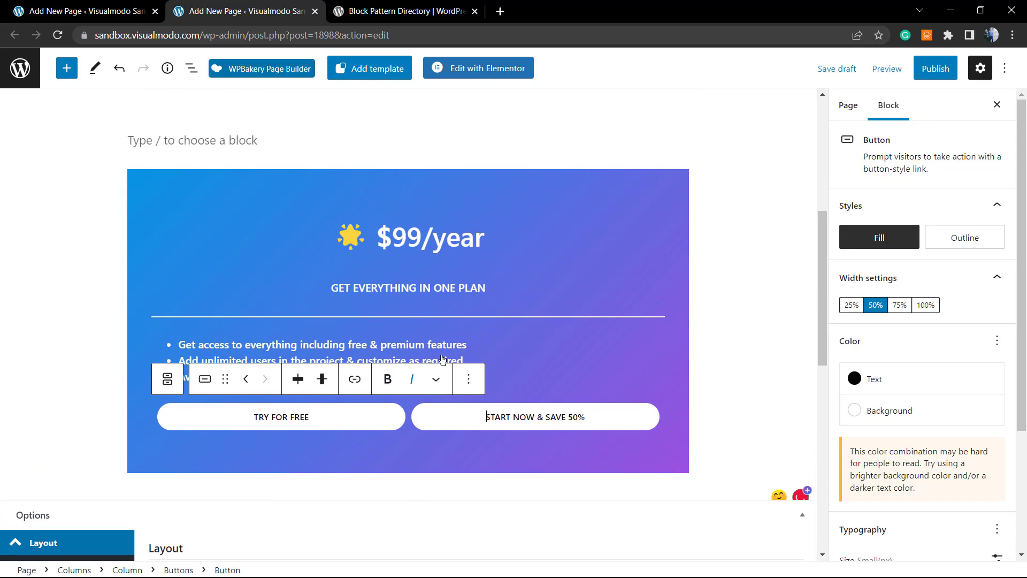
Step: Select the tagline, a feature line and the price heading text, then undo a stray change
triple_click(388, 284)
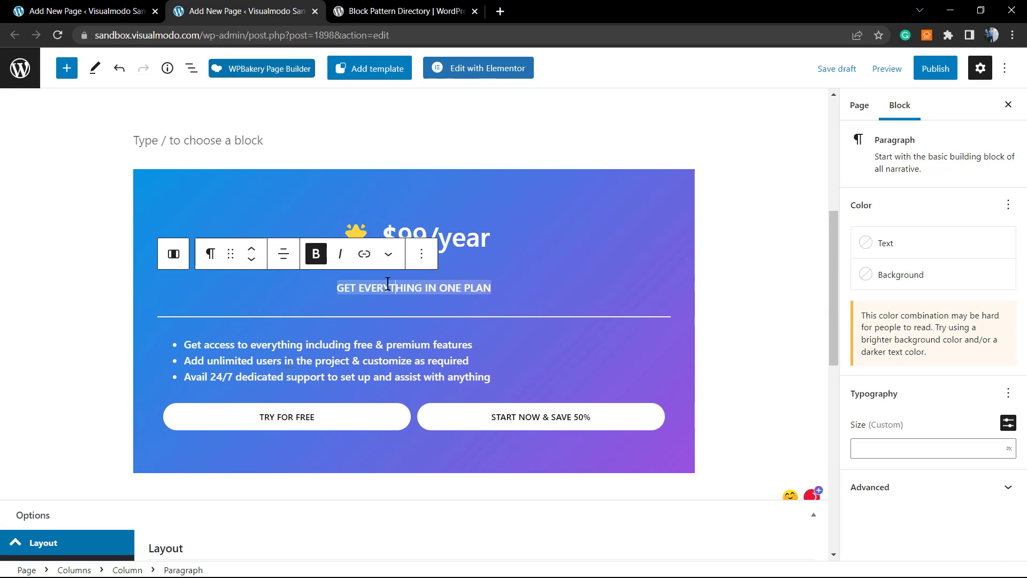
triple_click(396, 348)
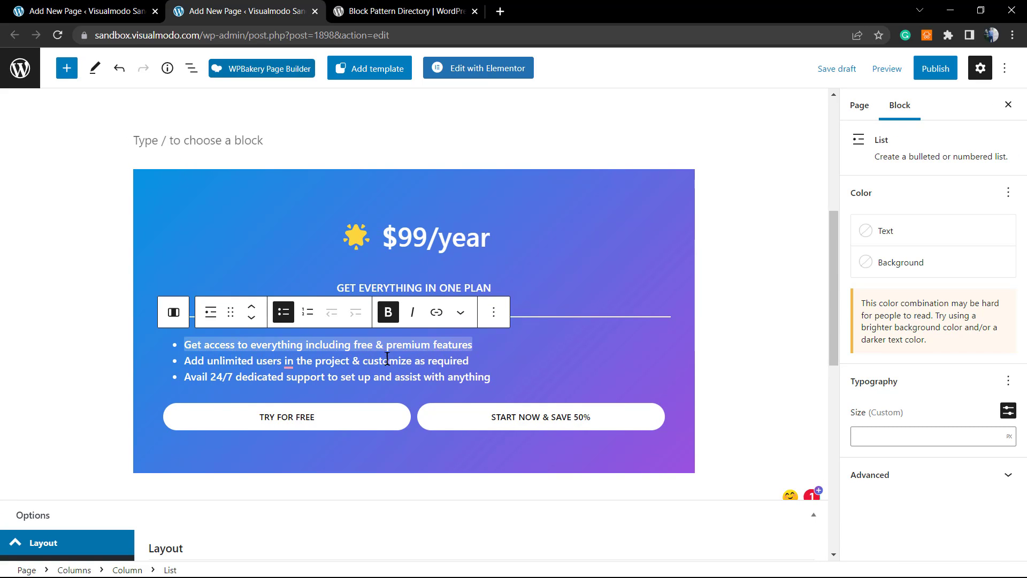
triple_click(419, 377)
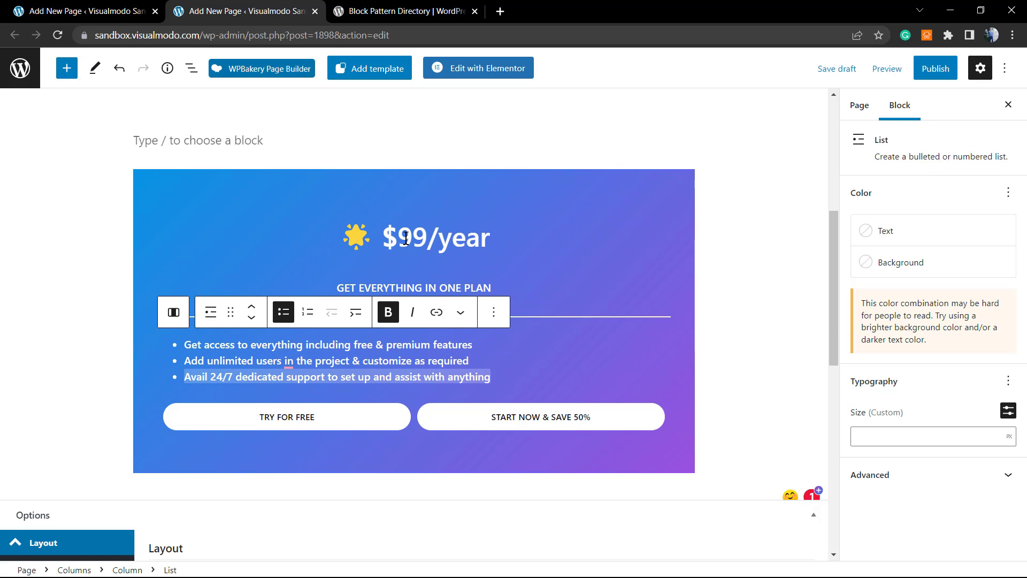
double_click(415, 240)
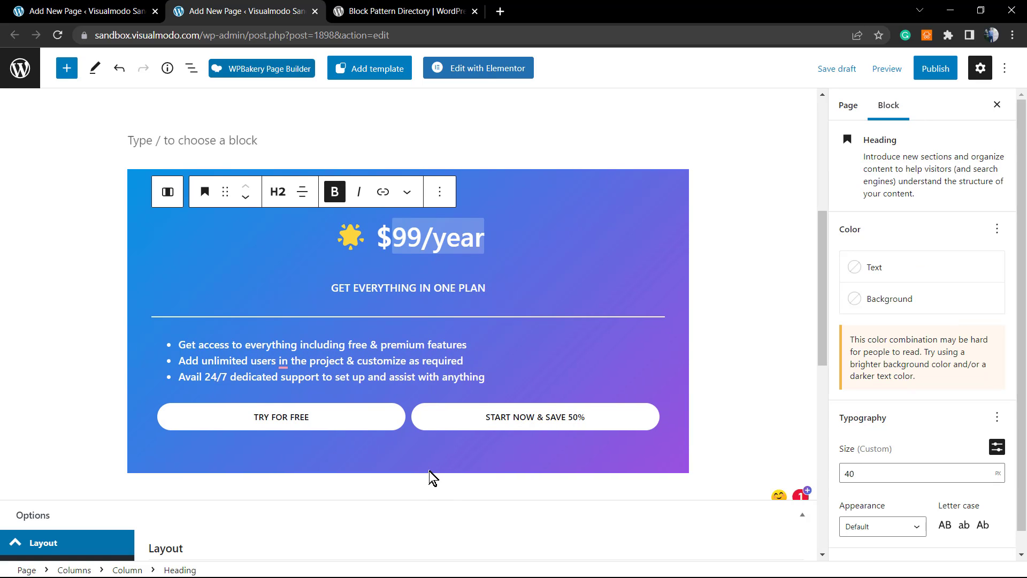
scroll(399, 466, "up", 1)
scroll(396, 460, "up", 2)
scroll(328, 348, "down", 2)
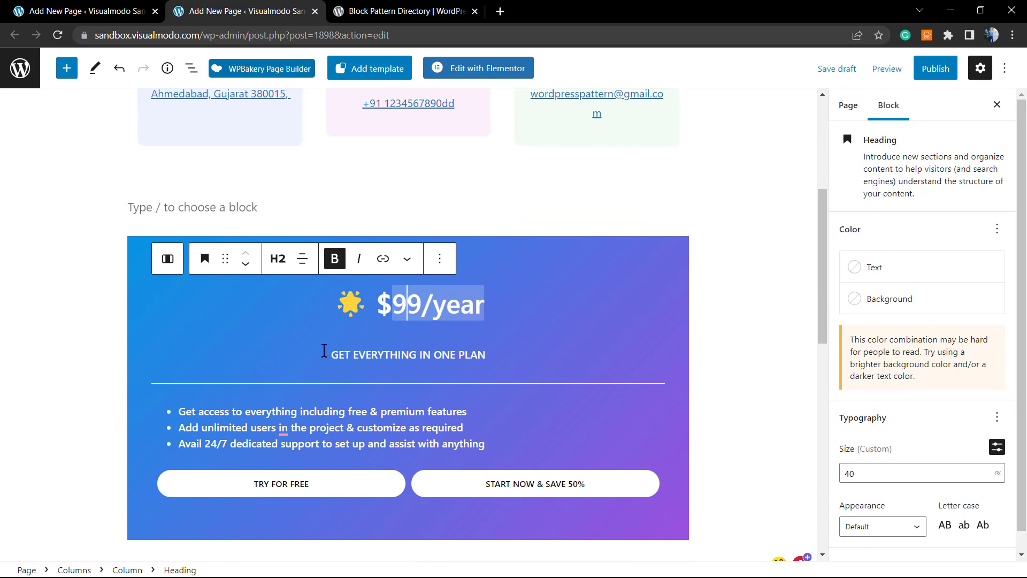
scroll(327, 356, "down", 2)
scroll(406, 407, "down", 1)
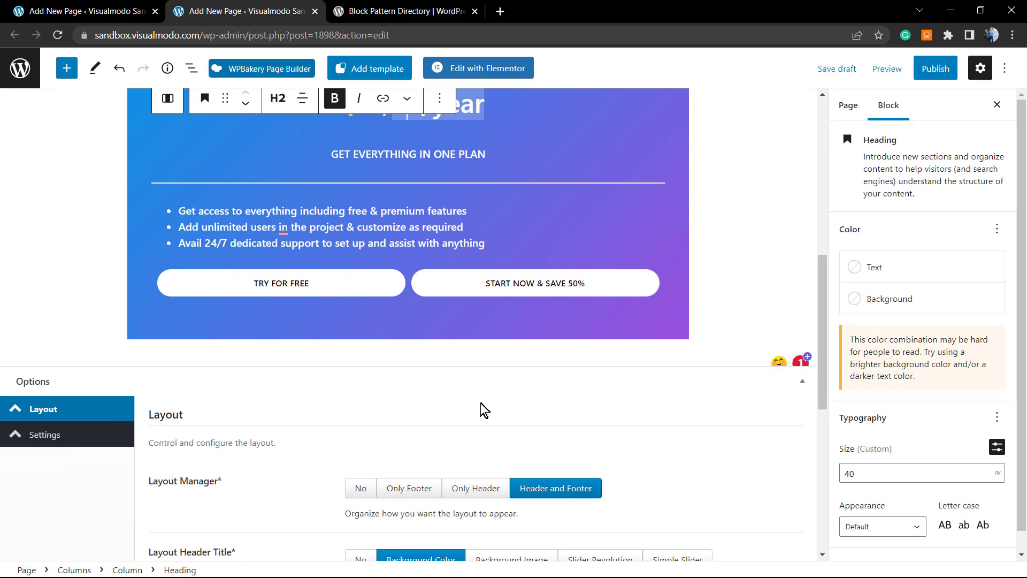
scroll(474, 408, "up", 2)
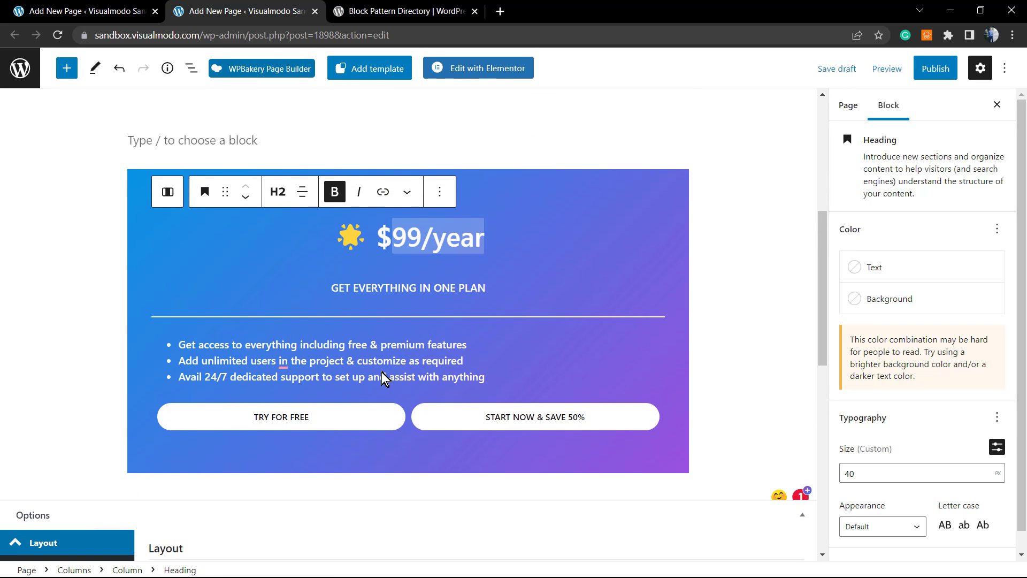
key("ctrl+z")
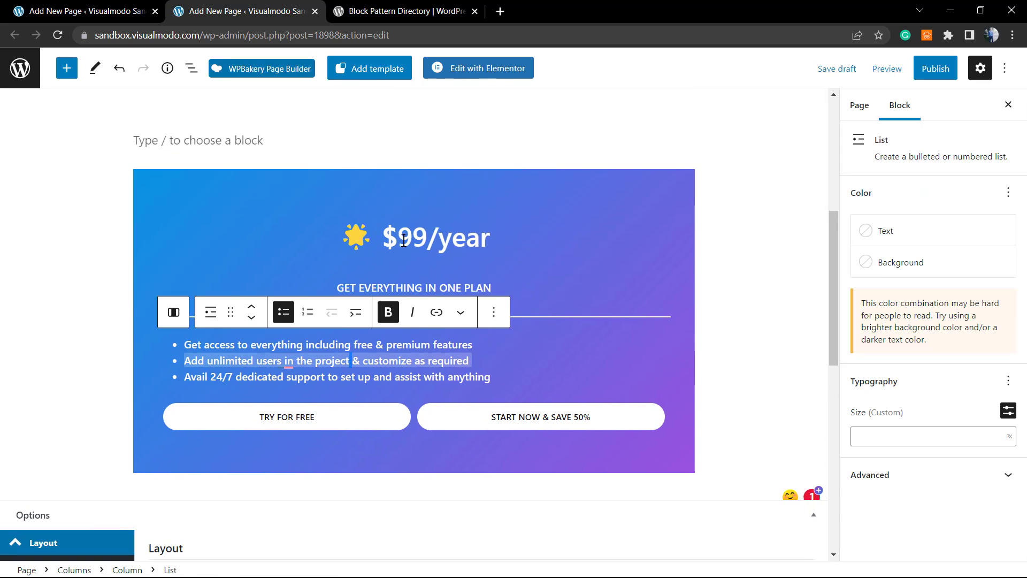
Step: Change the price in the pricing heading from $99 to $11/year
left_click(408, 240)
double_click(417, 238)
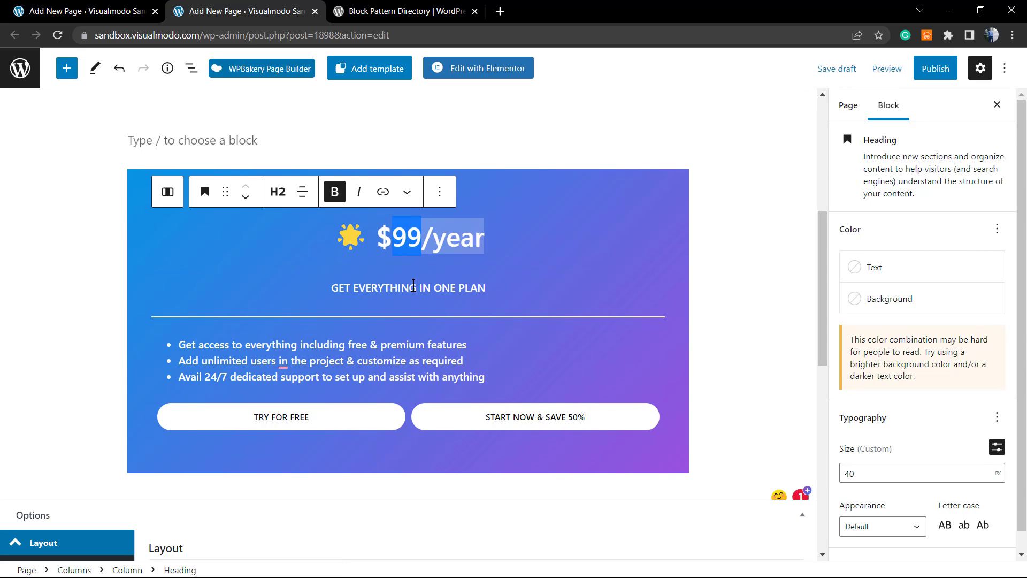
type("11")
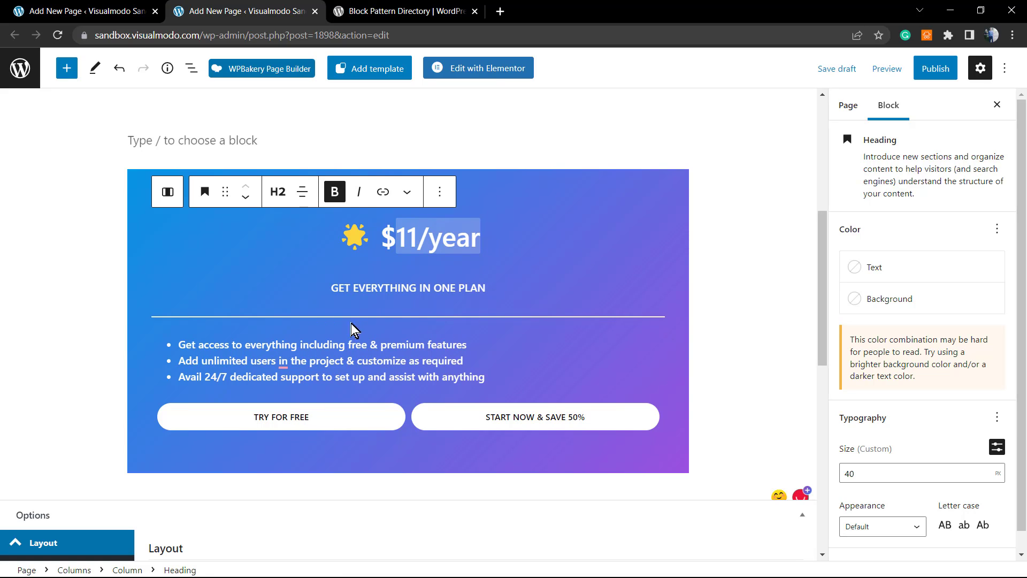
left_click(352, 248)
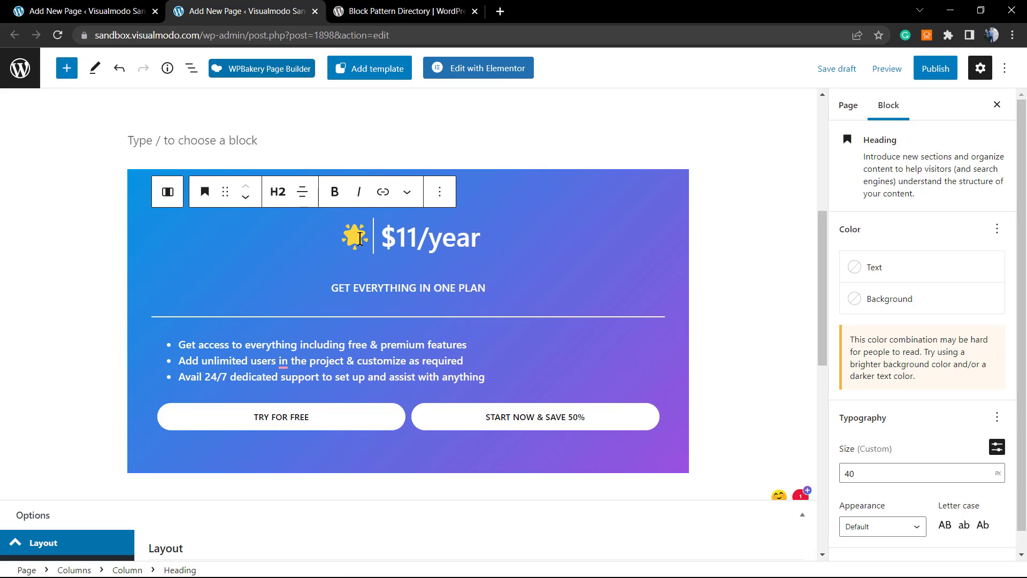
Step: Check the heading, features and buttons, undo stray edits, and add an empty block below the pricing section
scroll(369, 268, "up", 1)
triple_click(357, 309)
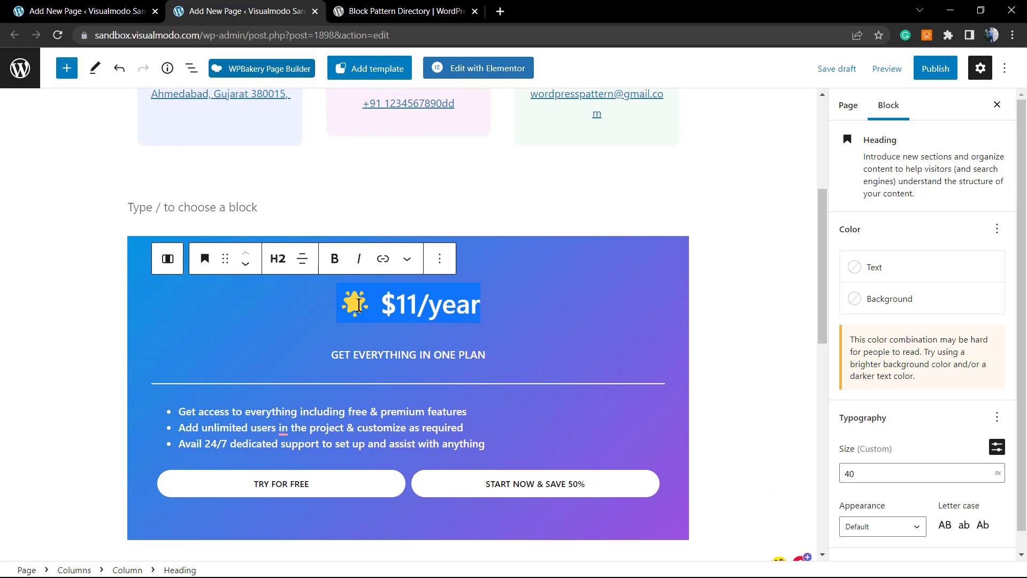
triple_click(373, 428)
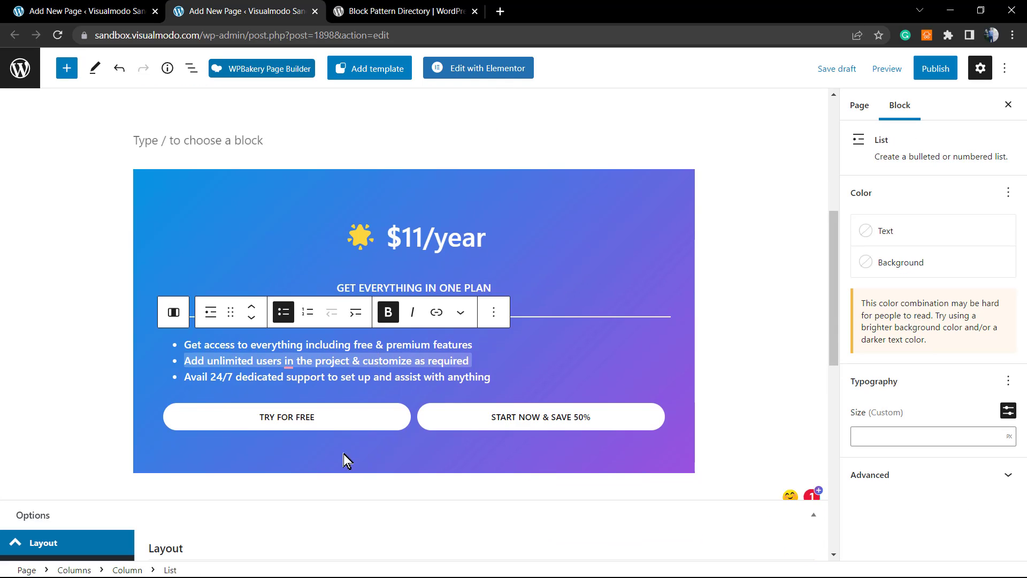
left_click(328, 422)
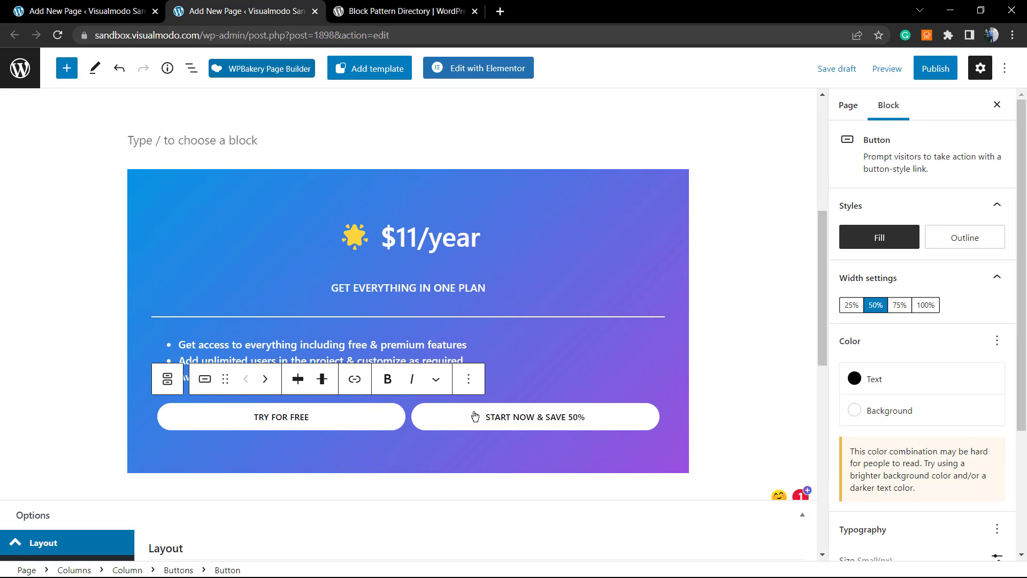
triple_click(500, 417)
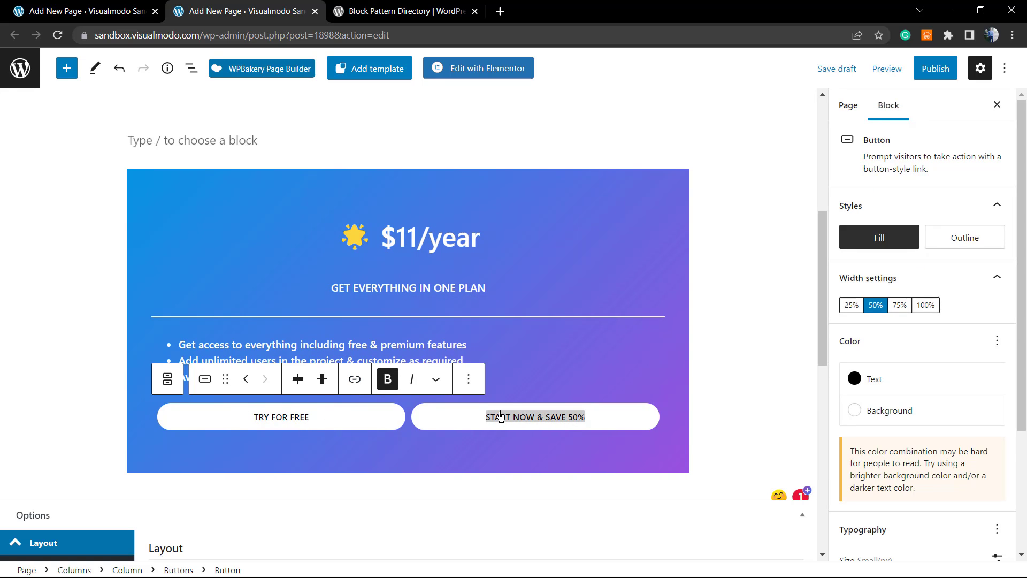
triple_click(365, 343)
scroll(405, 292, "down", 3)
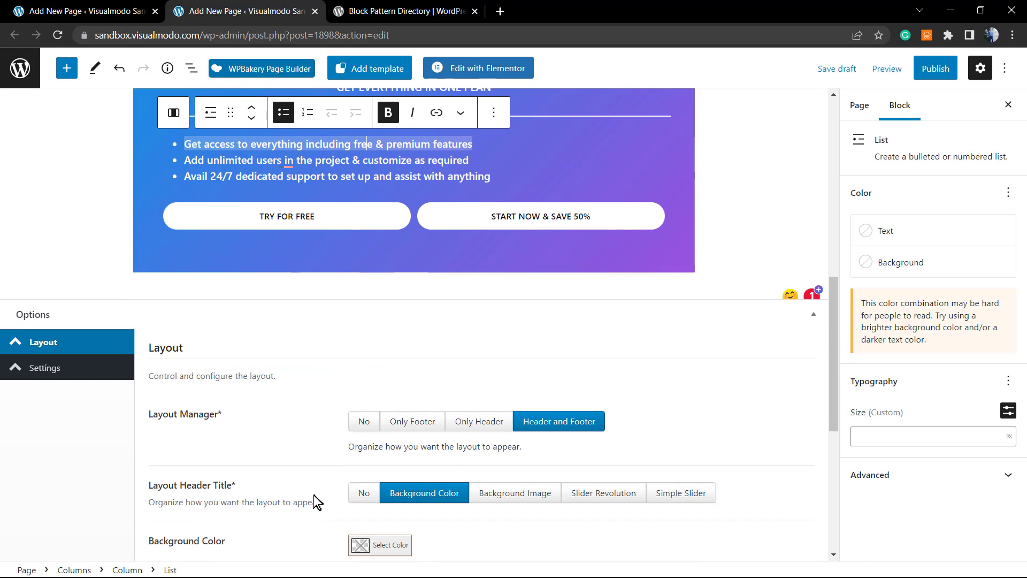
key("ctrl+z")
left_click(720, 245)
key("ctrl+z")
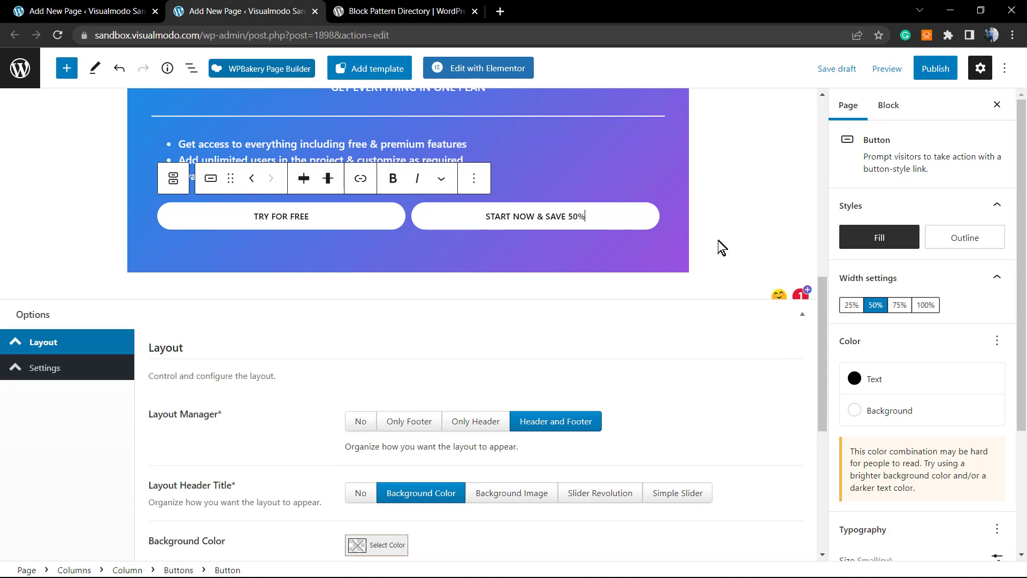
left_click(727, 266)
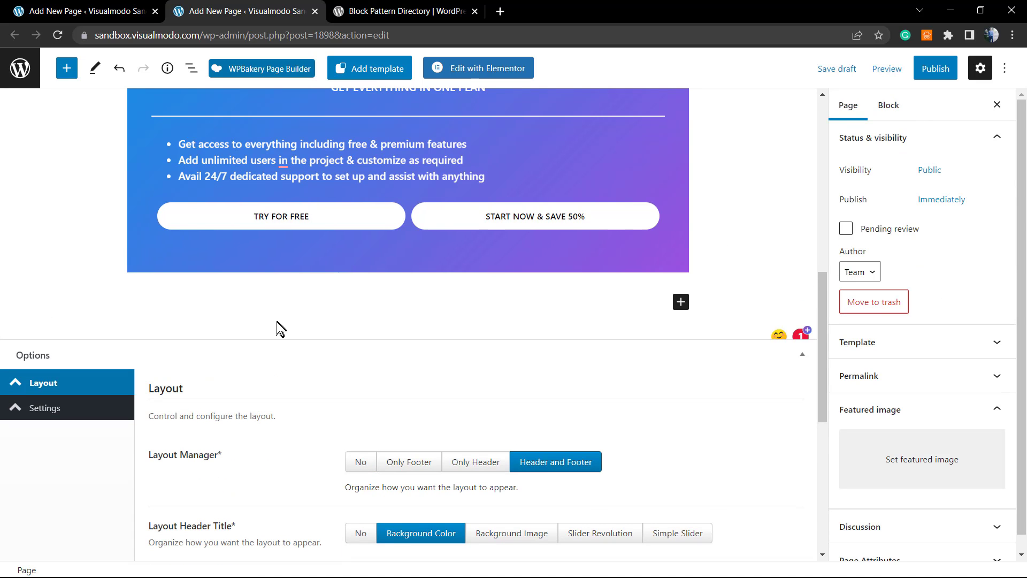
left_click(212, 302)
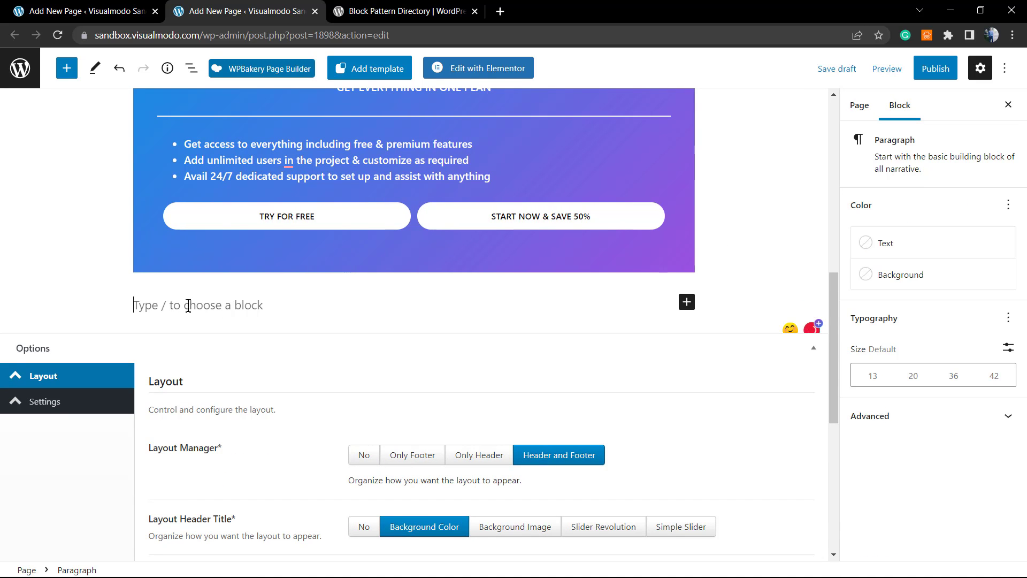
Step: Switch to the pattern directory tab and copy the Candidates pattern
left_click(401, 11)
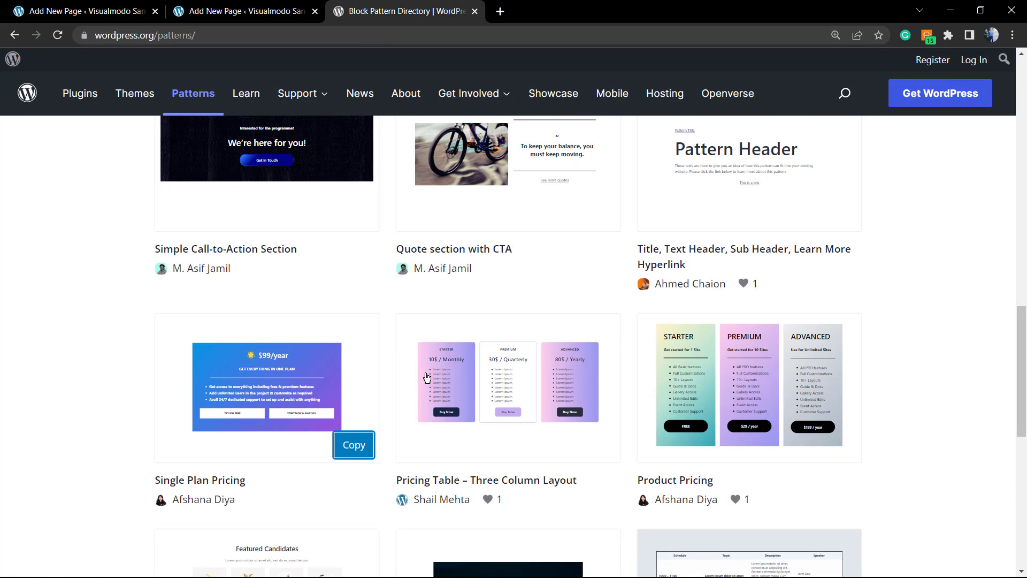
scroll(428, 372, "down", 5)
scroll(429, 371, "down", 1)
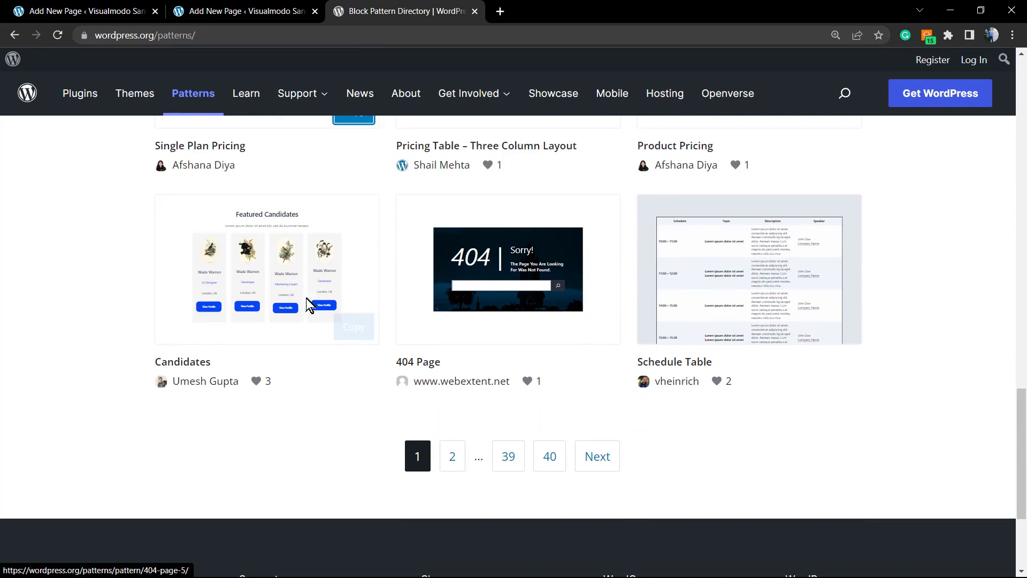
left_click(352, 327)
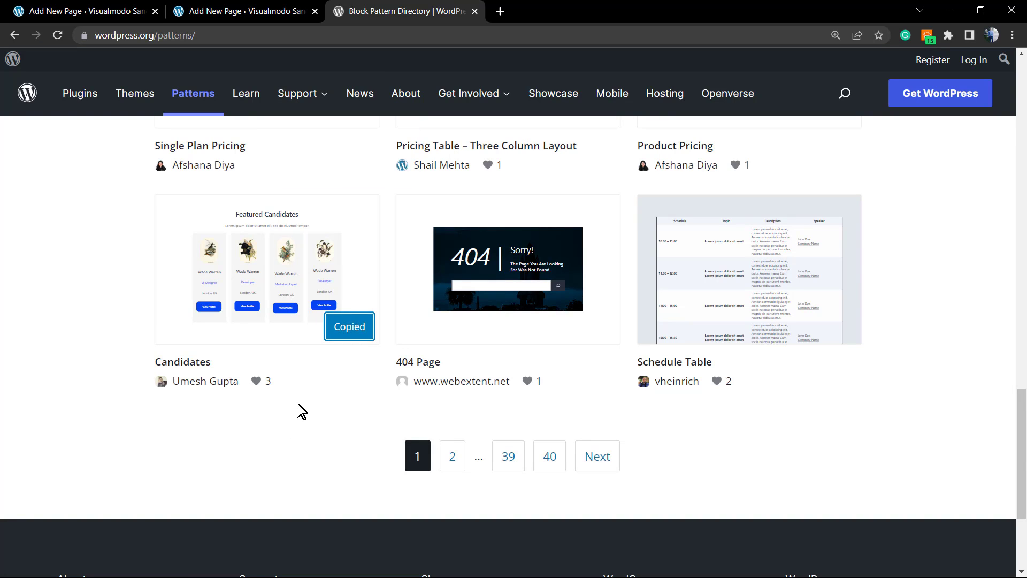
Step: Paste the Featured Candidates pattern in the editor and repair all four View Profile buttons
left_click(235, 14)
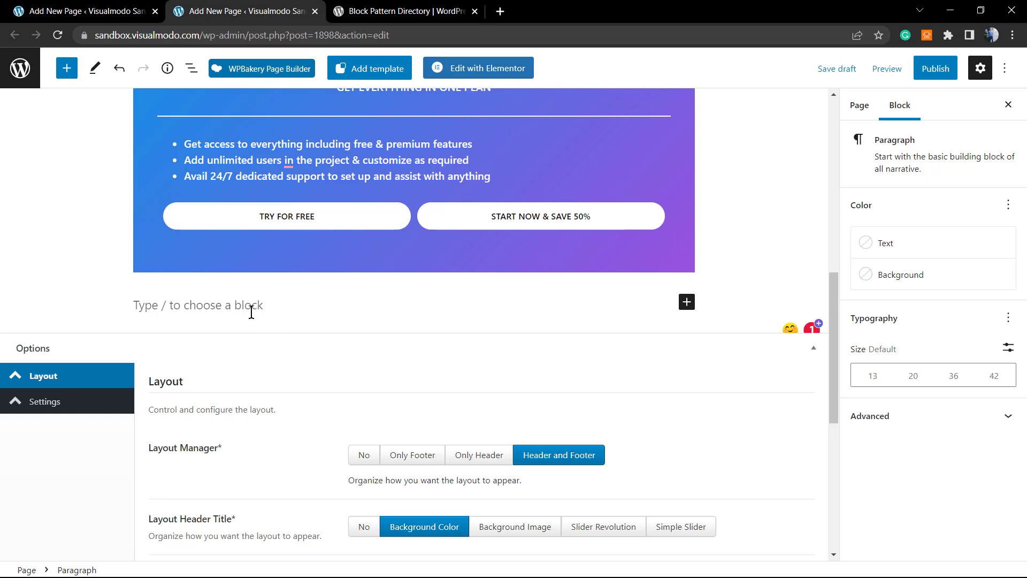
key("ctrl+v")
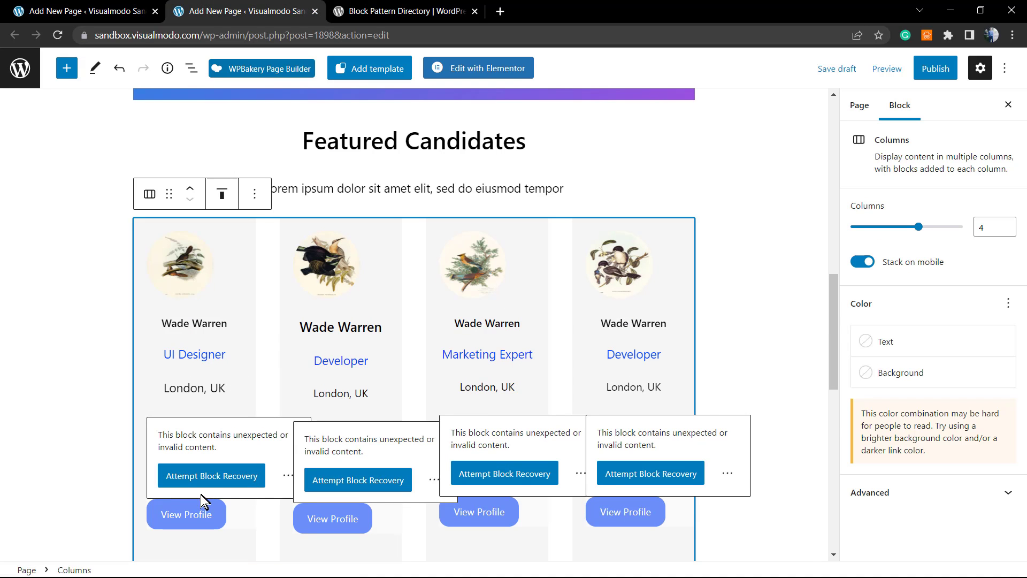
left_click(204, 473)
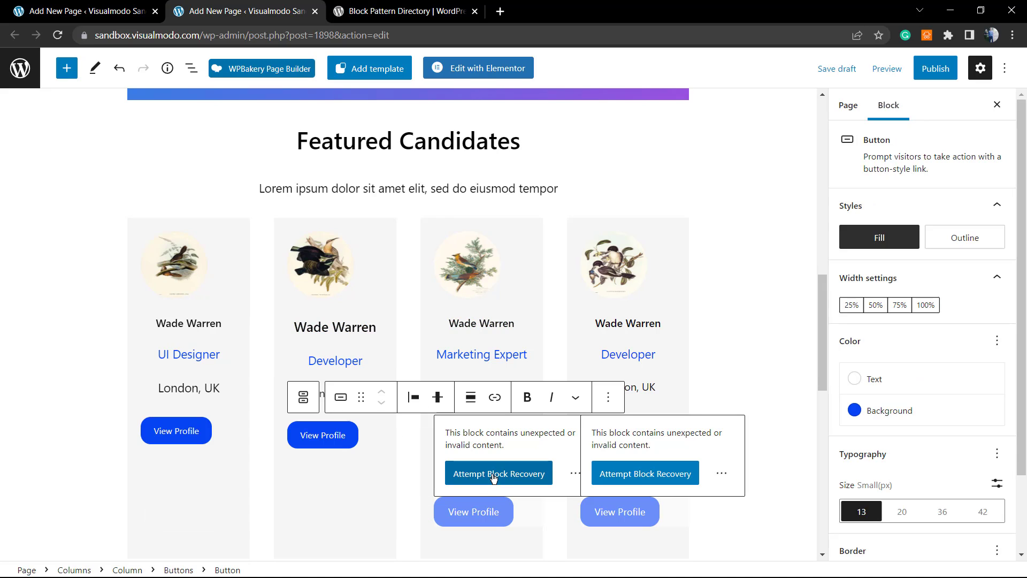
left_click(627, 477)
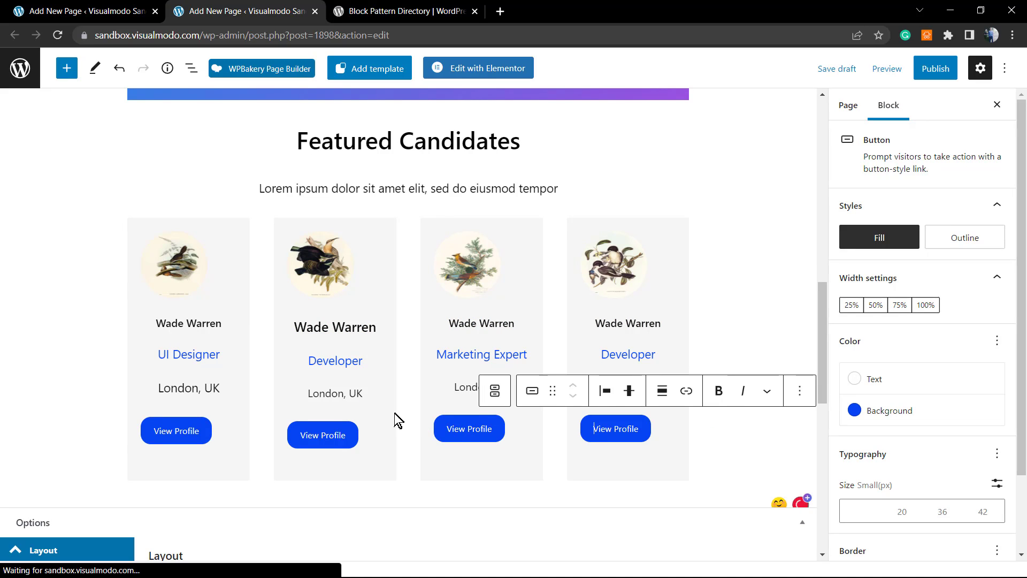
left_click(409, 428)
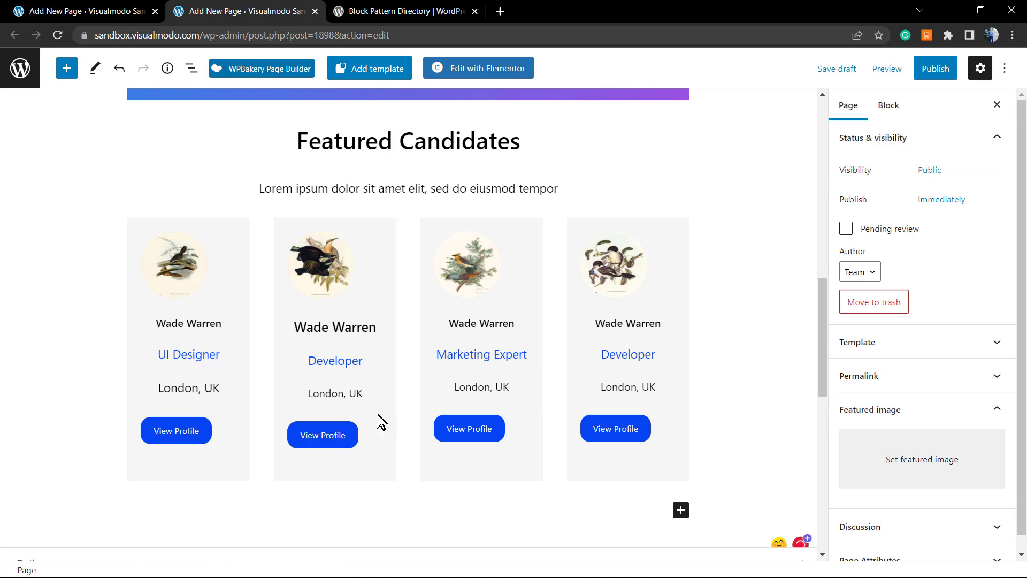
Step: Scroll back to the top of the page and show block settings in the sidebar
scroll(358, 412, "up", 3)
scroll(339, 418, "down", 5)
scroll(339, 422, "up", 5)
scroll(335, 427, "down", 5)
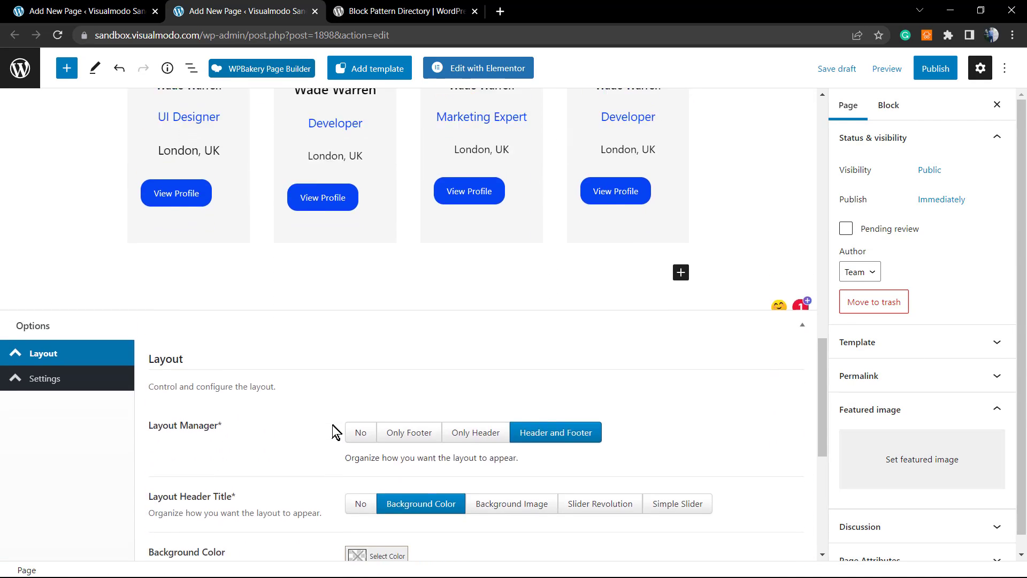
scroll(334, 428, "up", 7)
scroll(332, 427, "up", 8)
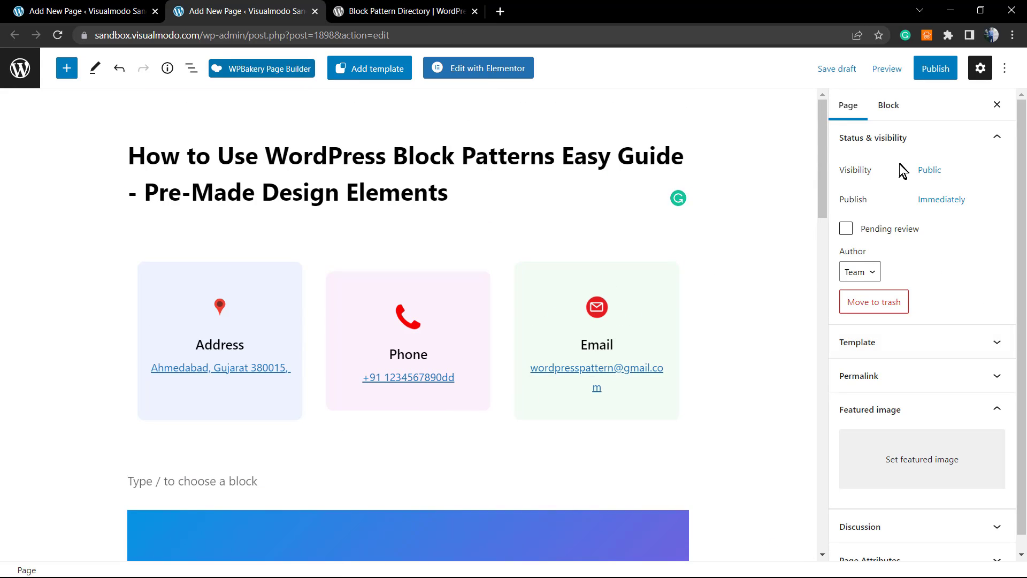
left_click(884, 107)
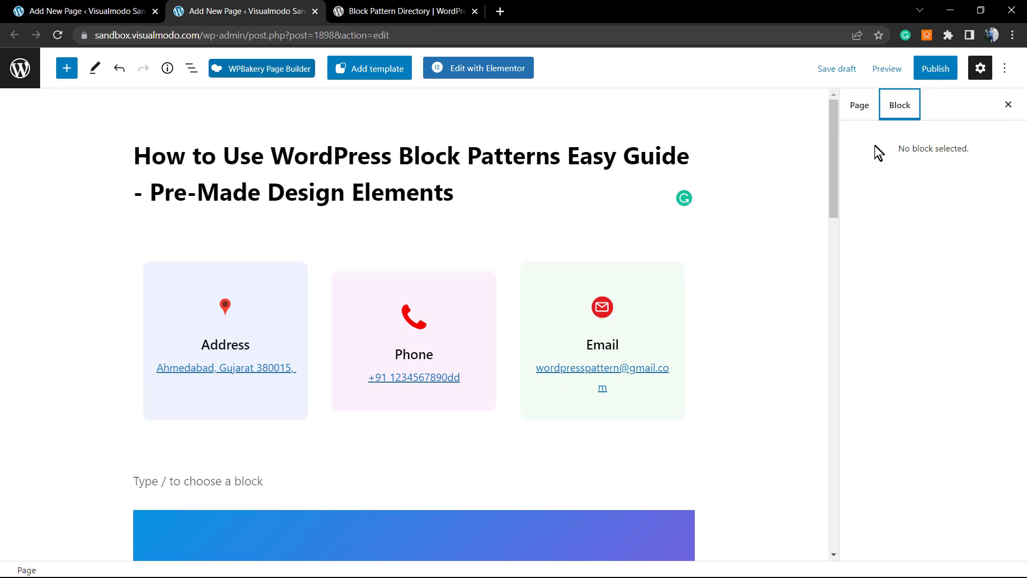
Step: Switch to the Pattern Directory and browse the Buttons category
left_click(456, 2)
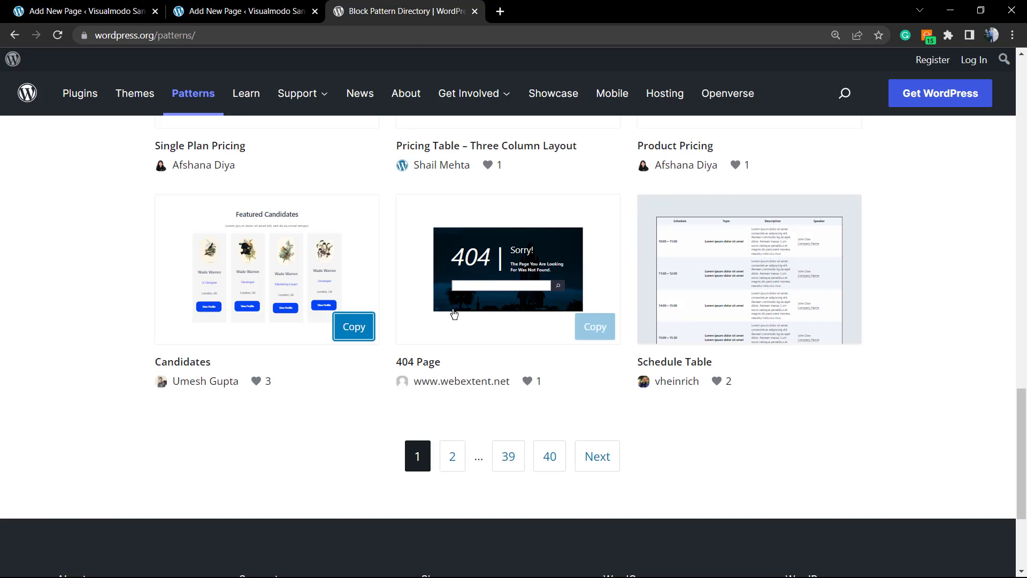
scroll(407, 331, "up", 5)
scroll(406, 330, "up", 15)
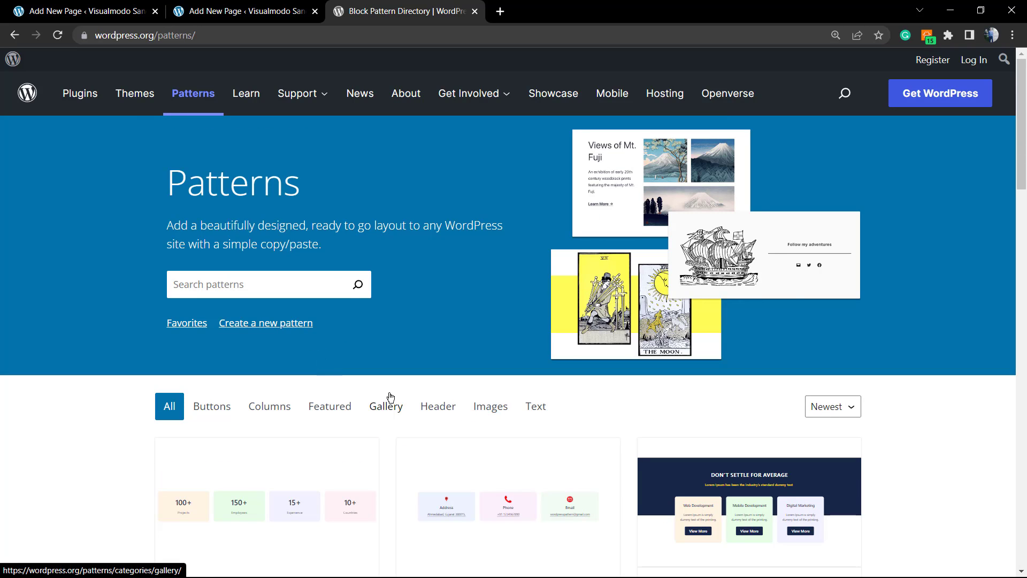
scroll(94, 361, "down", 1)
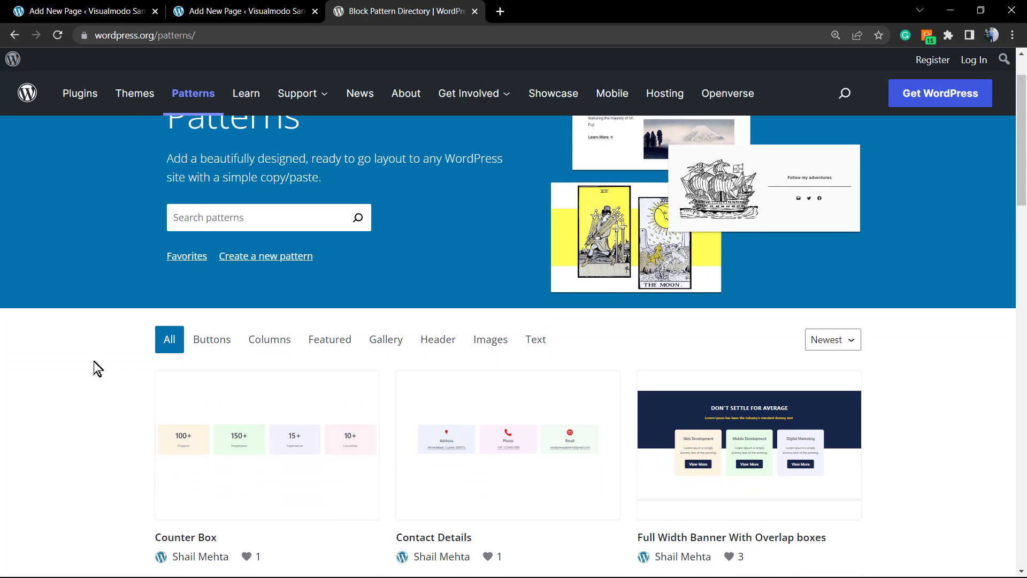
left_click(224, 340)
scroll(263, 355, "down", 1)
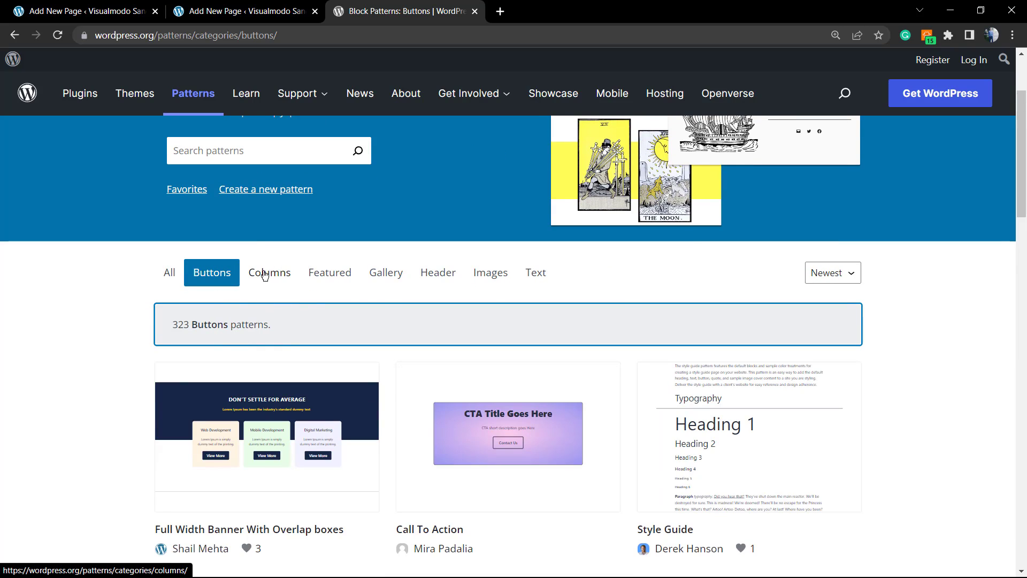
Step: Copy the 'Three columns with images and text' pattern from the Featured category
left_click(319, 274)
scroll(393, 367, "down", 7)
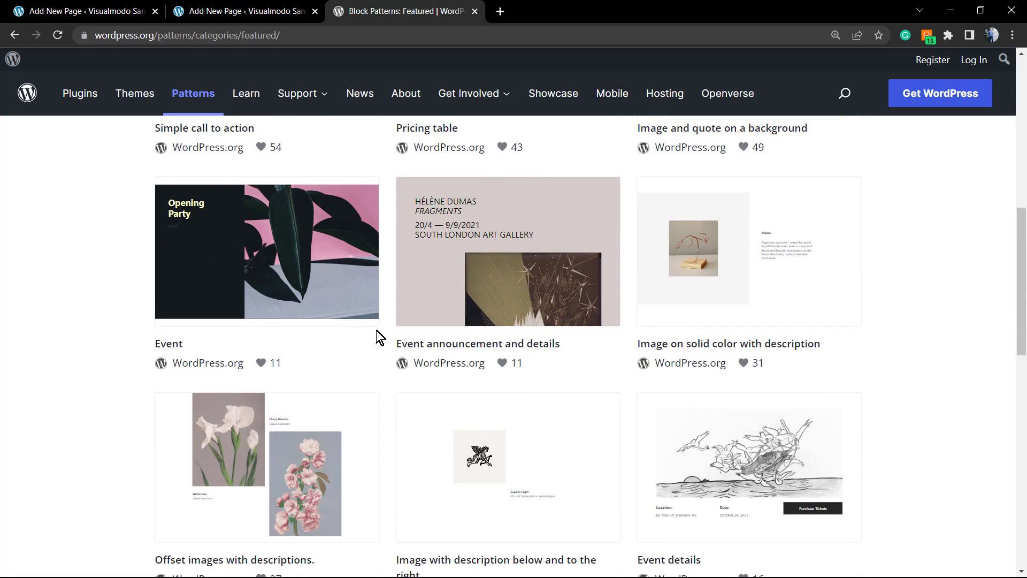
scroll(377, 338, "down", 6)
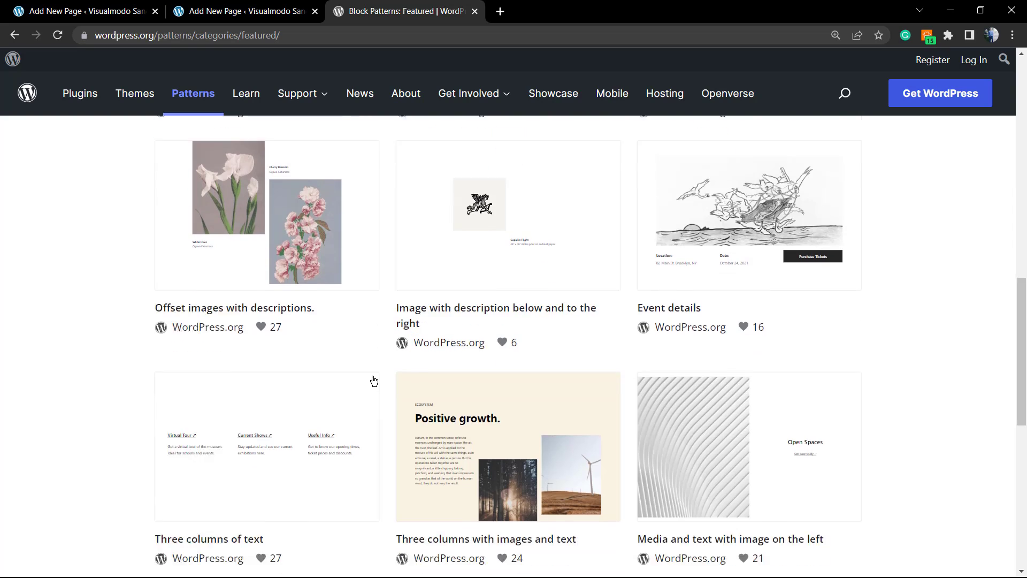
scroll(374, 381, "down", 2)
scroll(380, 377, "up", 1)
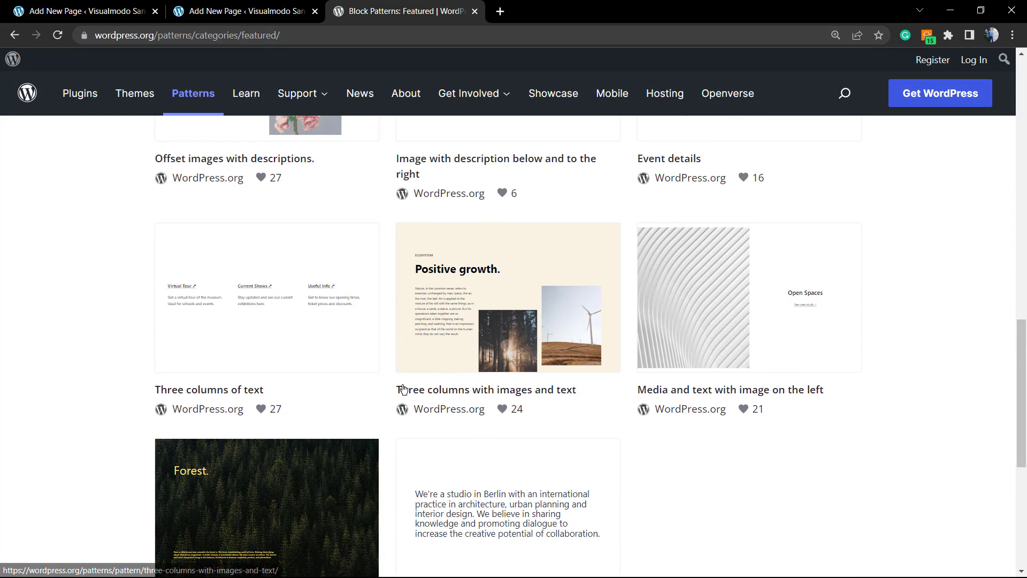
left_click(602, 356)
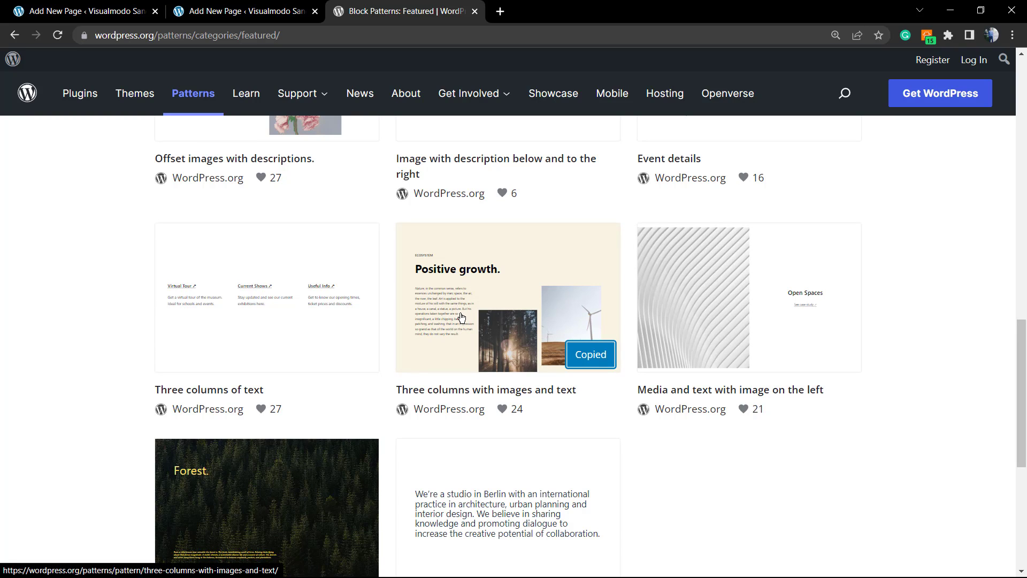
Step: Back in the page editor, open the full inserter from a 'pat' block search and clear the search
left_click(275, 11)
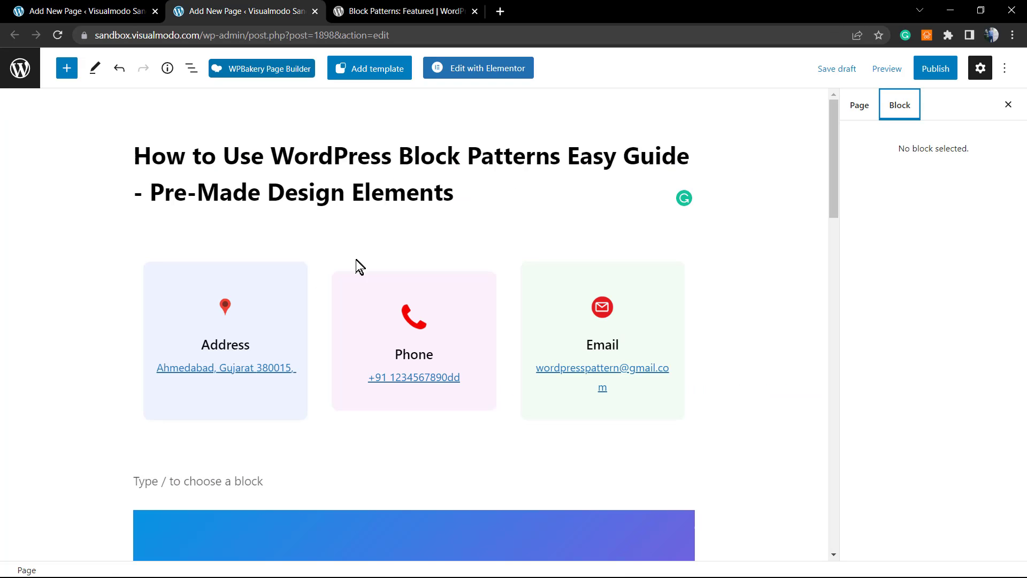
scroll(327, 402, "down", 4)
scroll(327, 402, "down", 10)
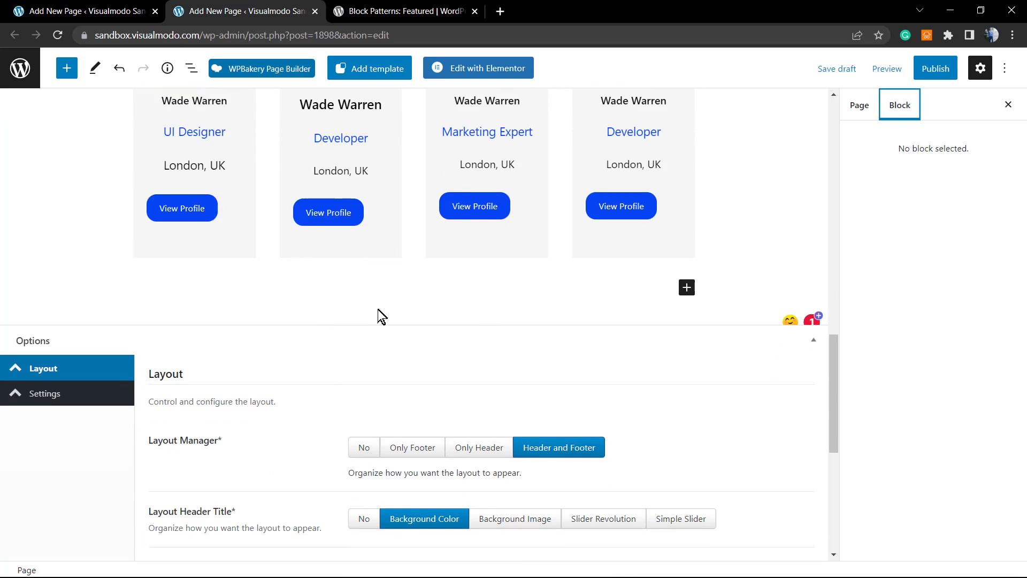
left_click(693, 293)
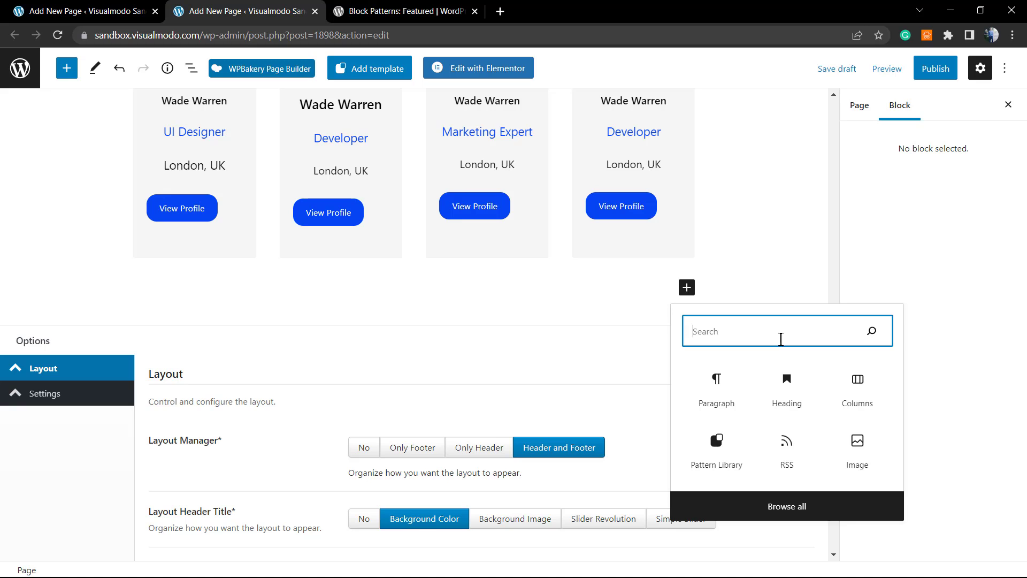
type("pat")
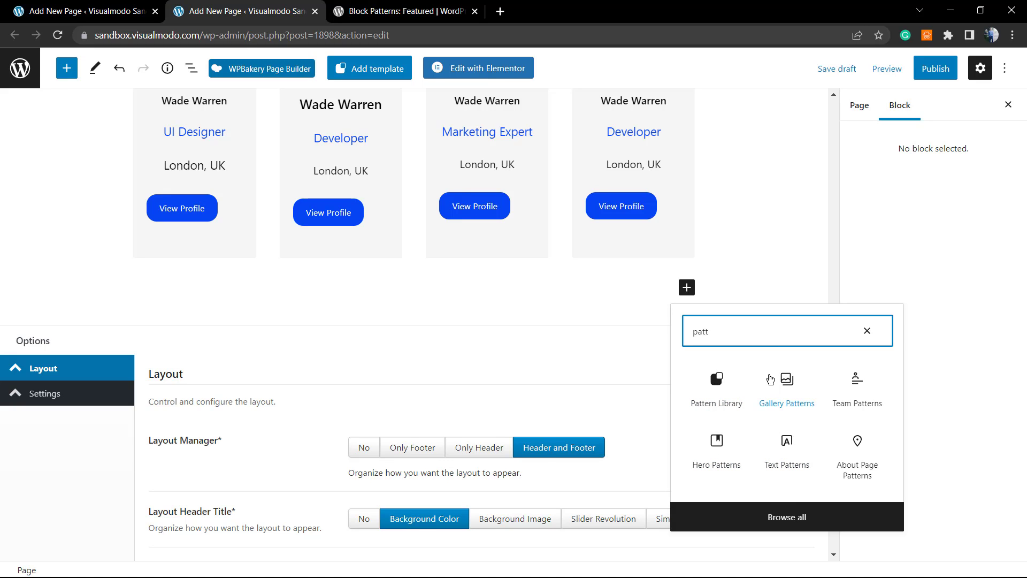
left_click(772, 517)
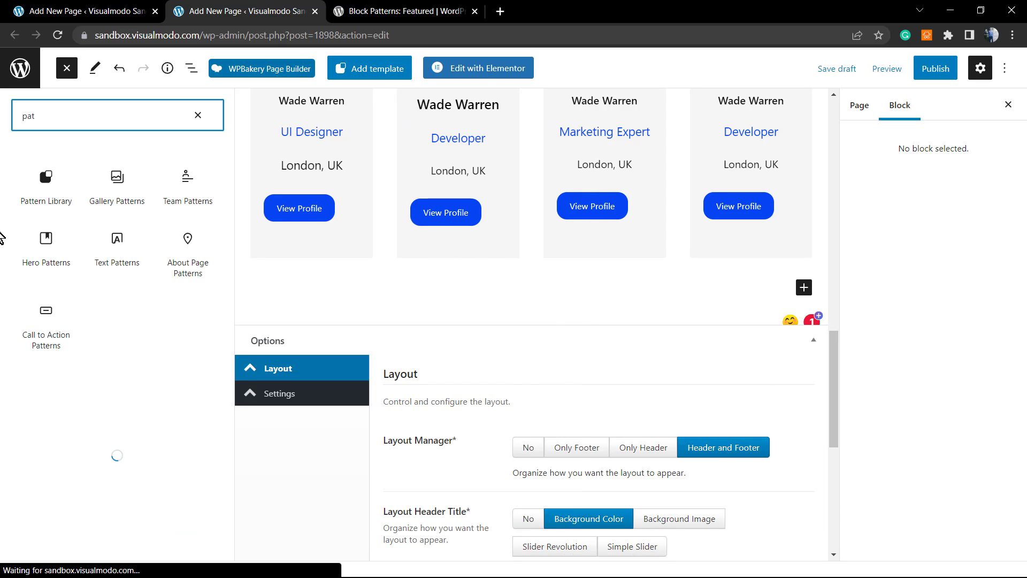
key("BackSpace")
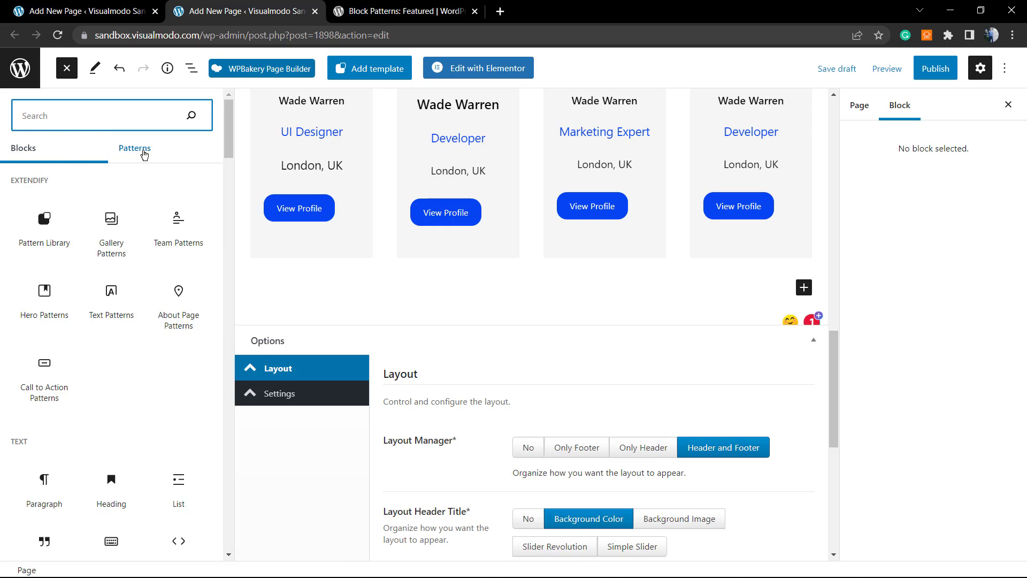
Step: Drag the 'Three columns with images and text' pattern from the Patterns tab below the profile cards
left_click(145, 154)
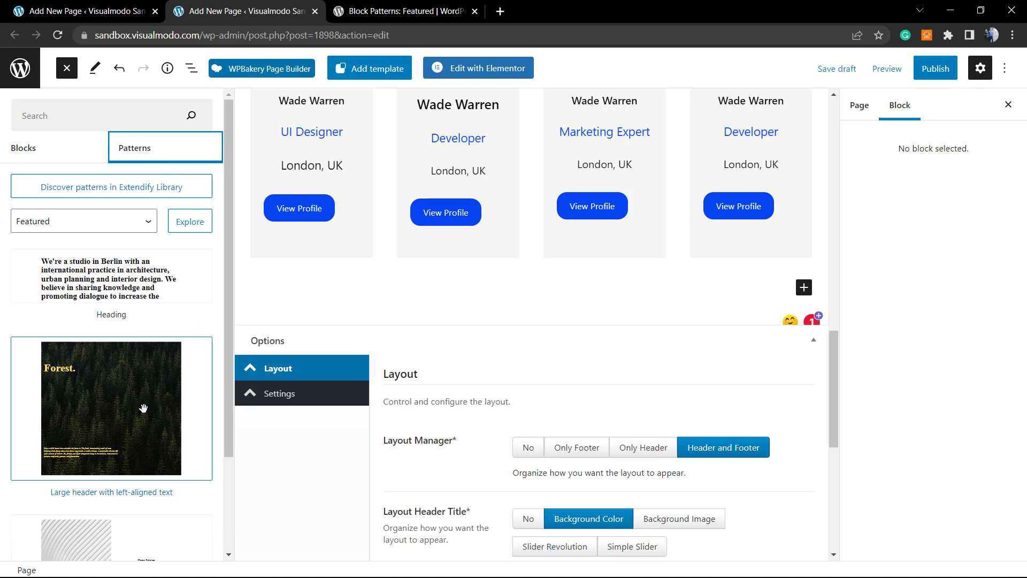
scroll(130, 340, "down", 5)
scroll(114, 363, "up", 5)
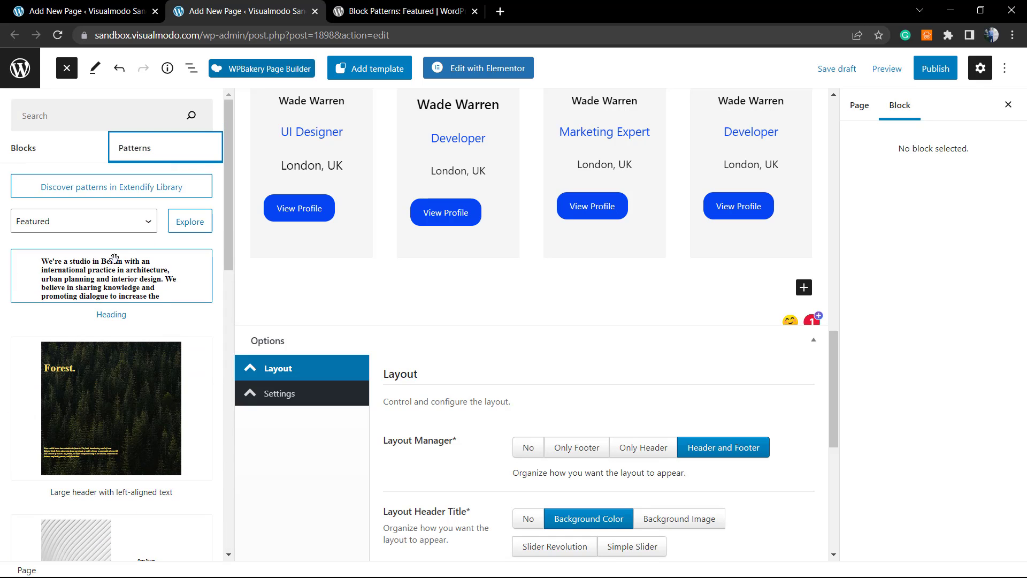
scroll(99, 388, "down", 6)
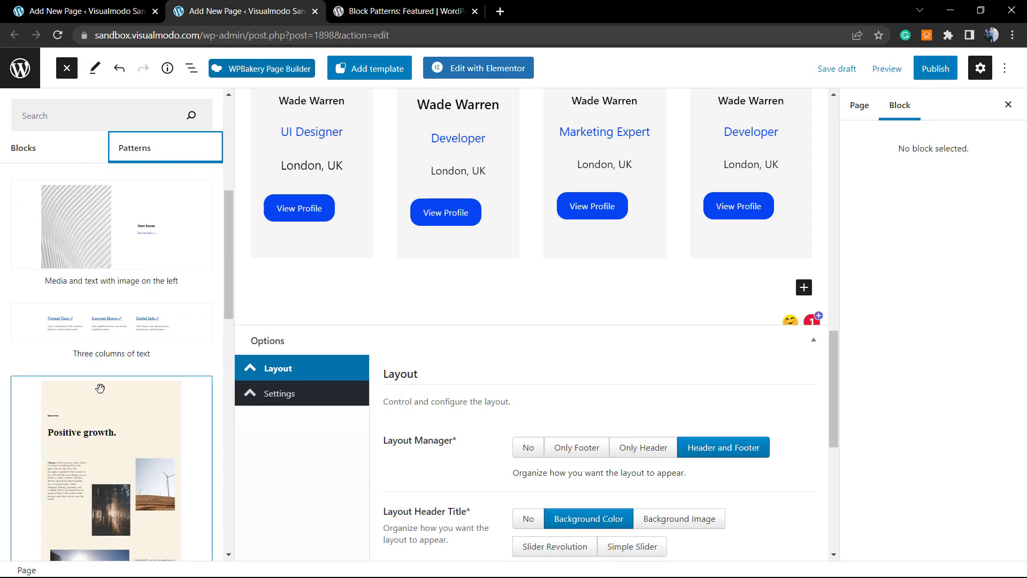
scroll(100, 388, "down", 1)
left_click_drag(99, 396, 425, 287)
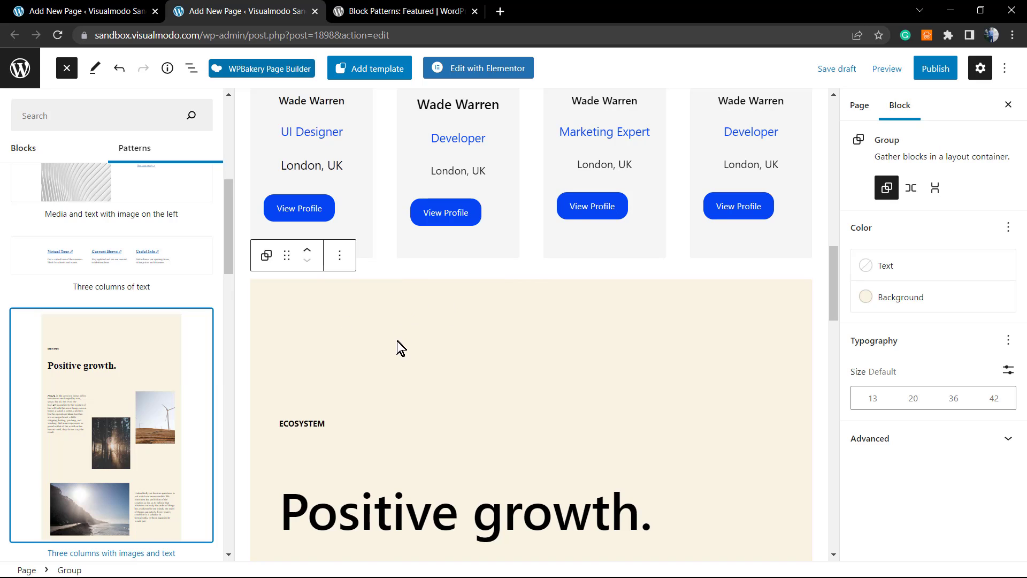
scroll(395, 342, "down", 10)
scroll(395, 346, "down", 5)
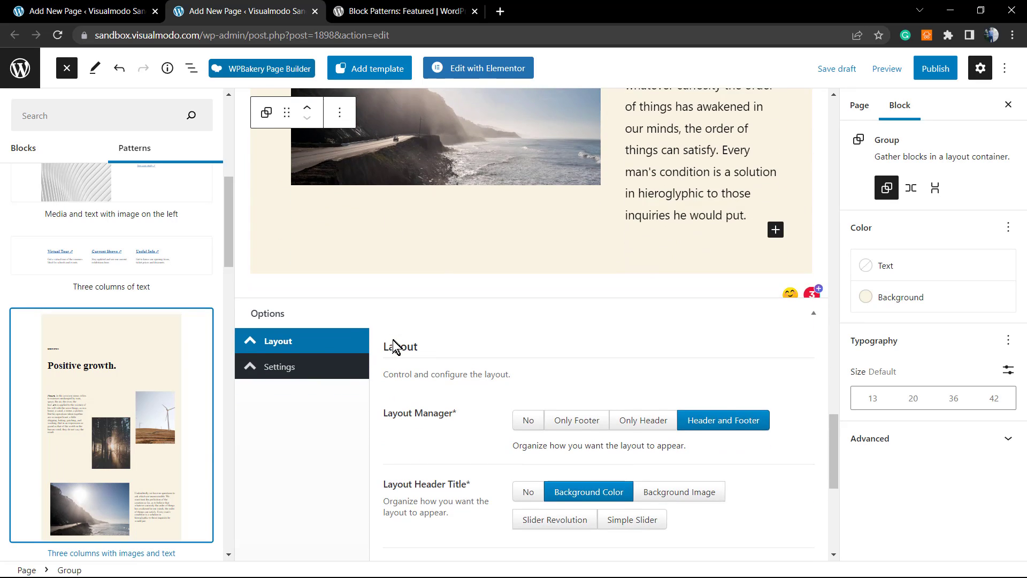
Step: Close the inserter and enlarge the wind turbine image by dragging its resize handle
key("Escape")
scroll(386, 326, "up", 3)
scroll(380, 328, "down", 4)
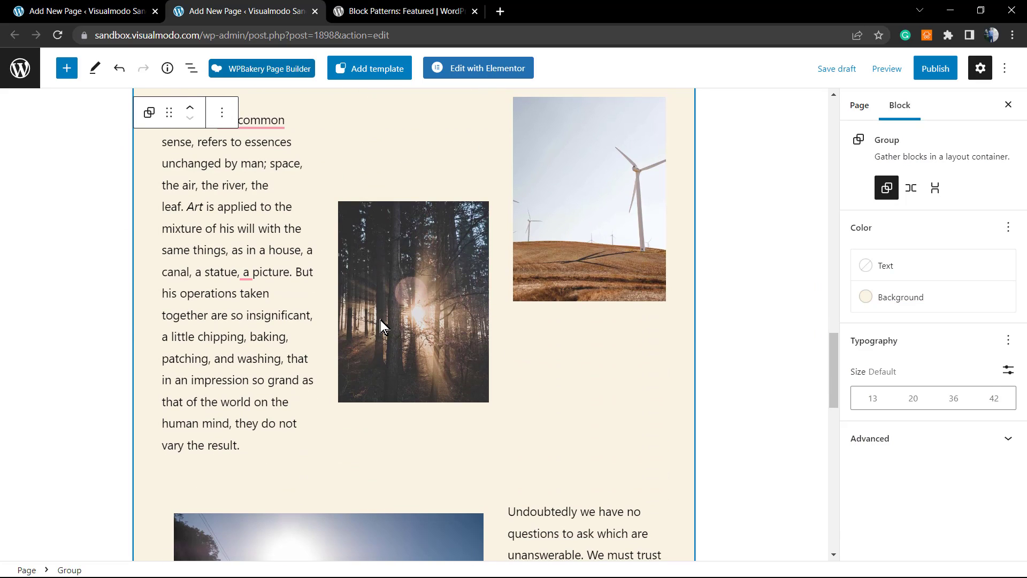
left_click(381, 326)
left_click(560, 264)
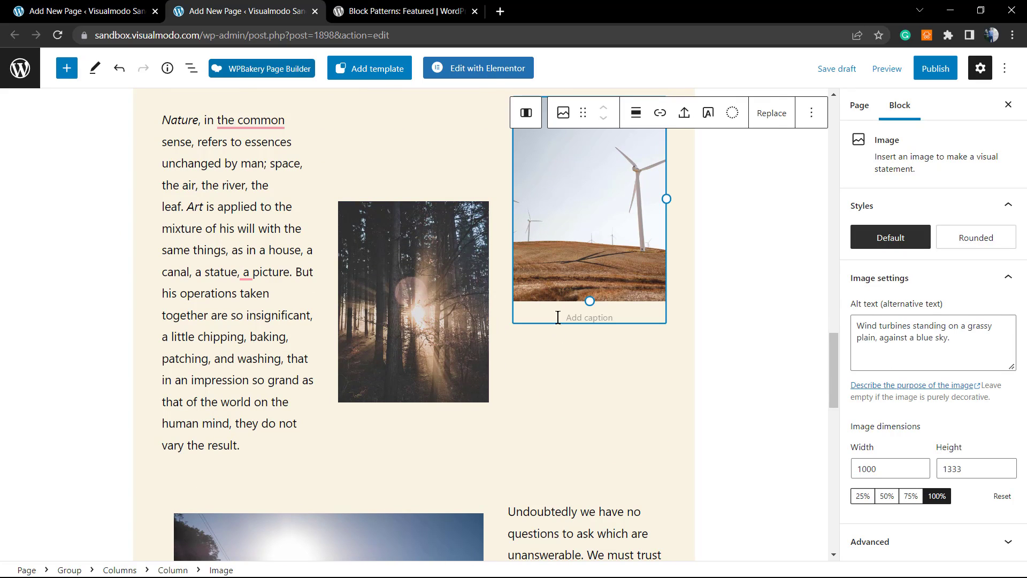
mouse_move(590, 301)
left_mouse_down()
mouse_move(588, 404)
mouse_move(574, 388)
mouse_move(582, 299)
left_mouse_up()
Step: Resize the coastal road image to 435 × 289
left_click(393, 383)
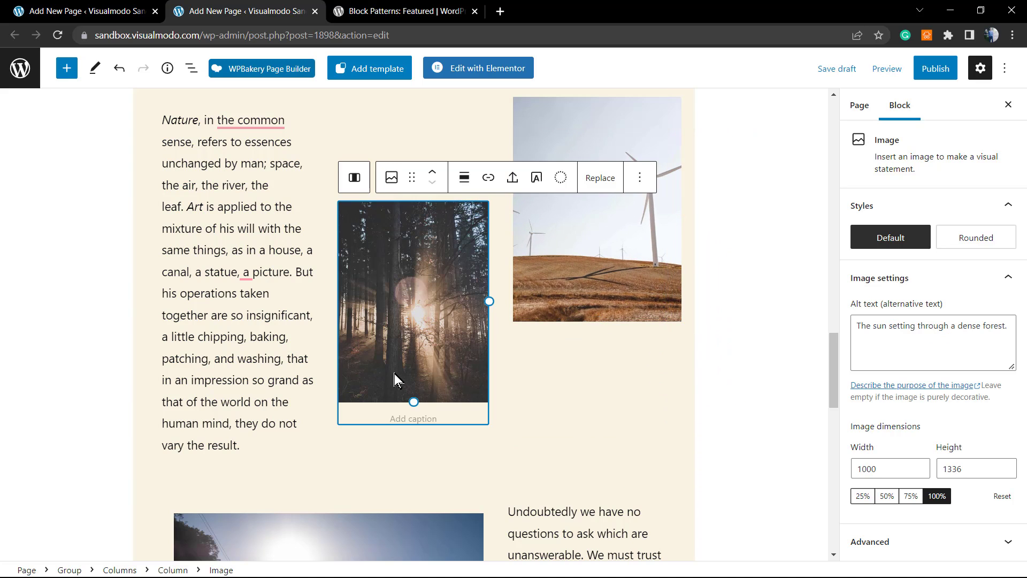
scroll(394, 377, "down", 7)
left_click(547, 326)
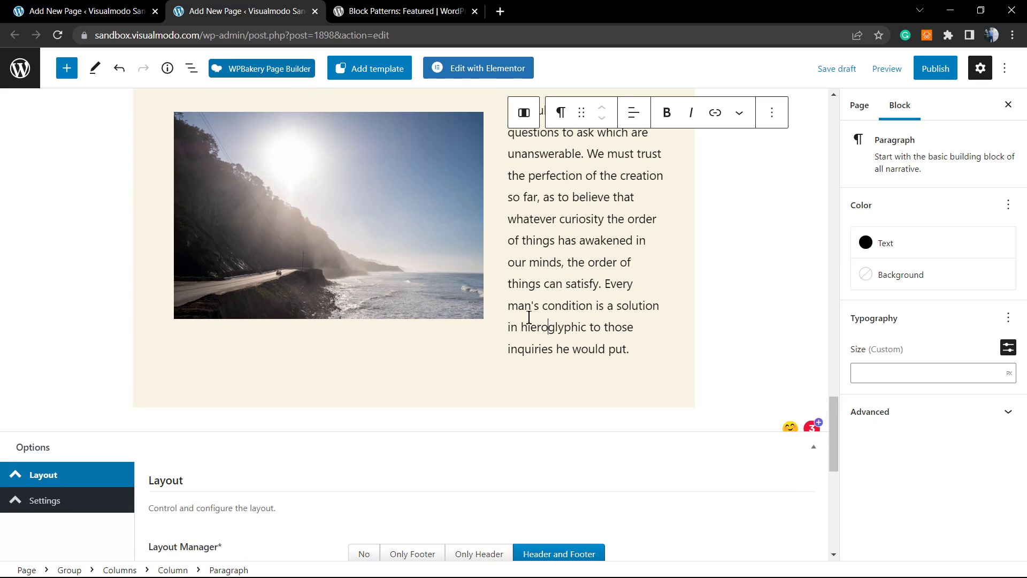
scroll(437, 311, "up", 2)
left_click(416, 309)
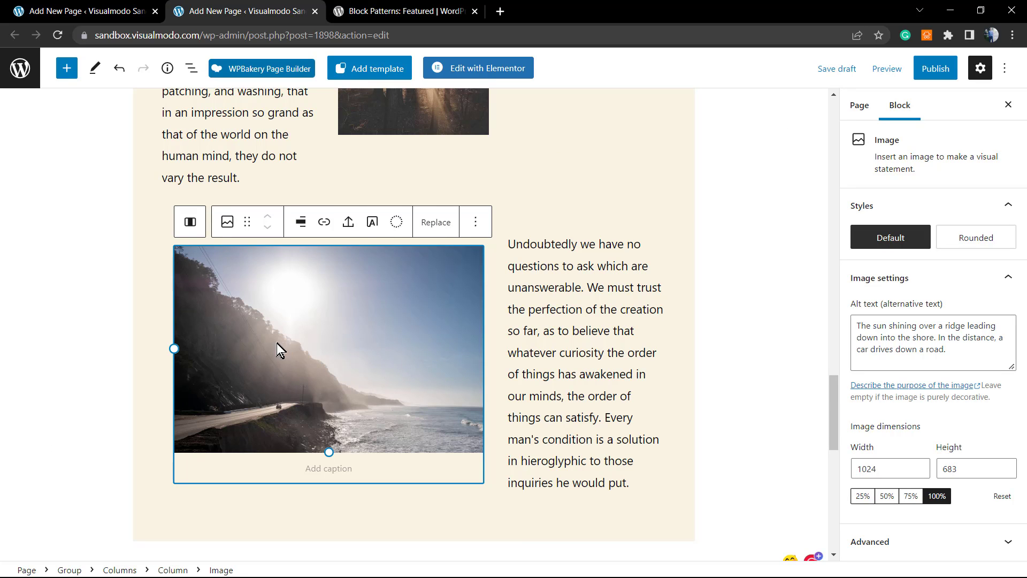
left_click_drag(328, 450, 337, 424)
scroll(336, 362, "up", 15)
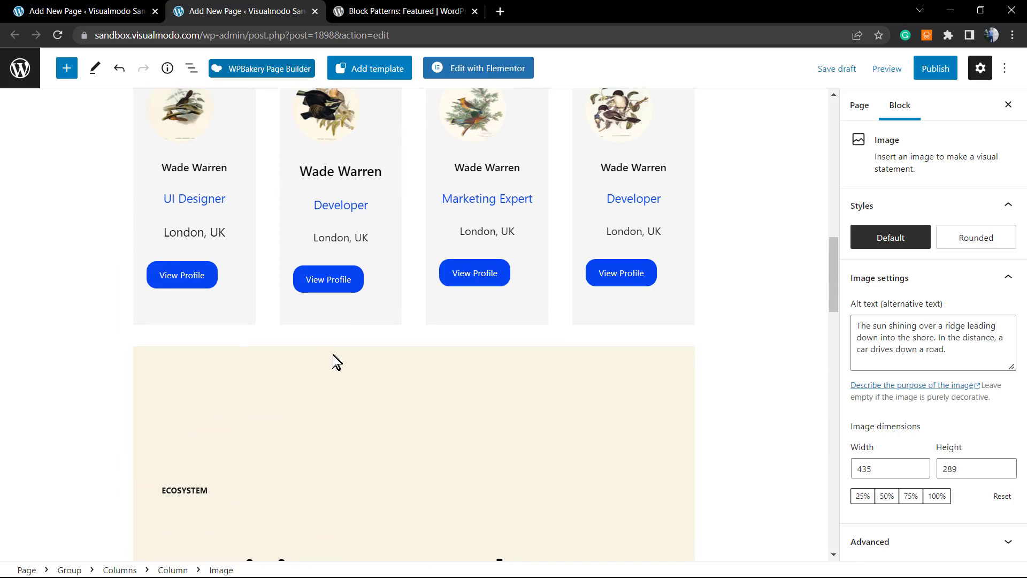
scroll(335, 362, "down", 8)
scroll(332, 362, "up", 15)
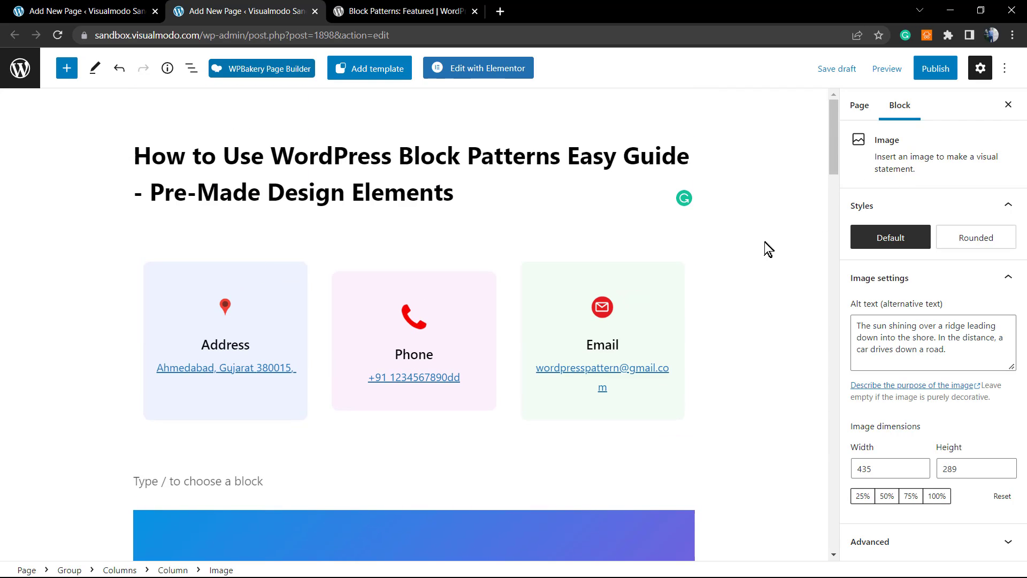
scroll(619, 288, "down", 7)
scroll(619, 289, "down", 8)
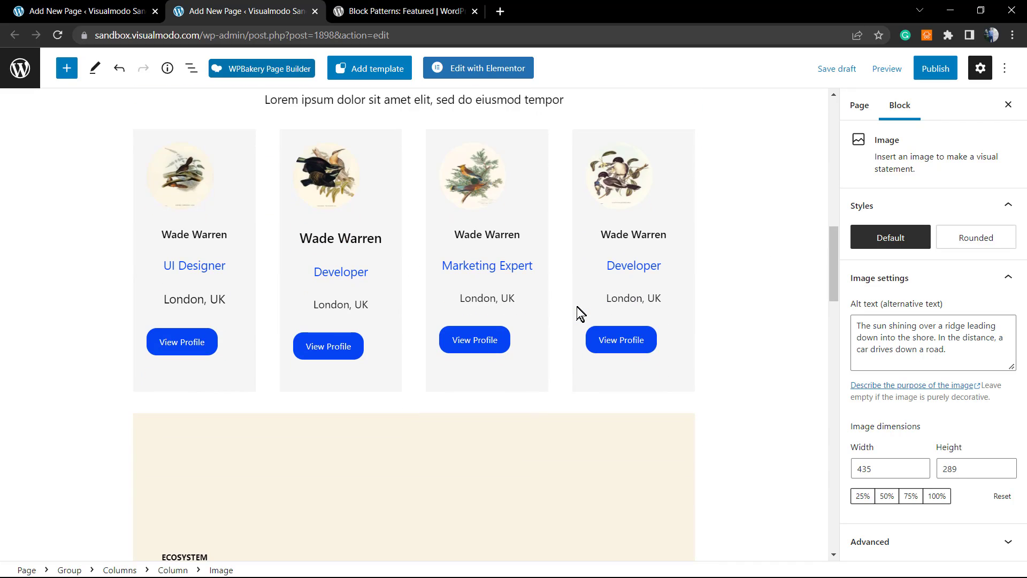
Step: Save the page with its pricing, candidate cards and Positive growth sections as a draft
scroll(580, 314, "down", 12)
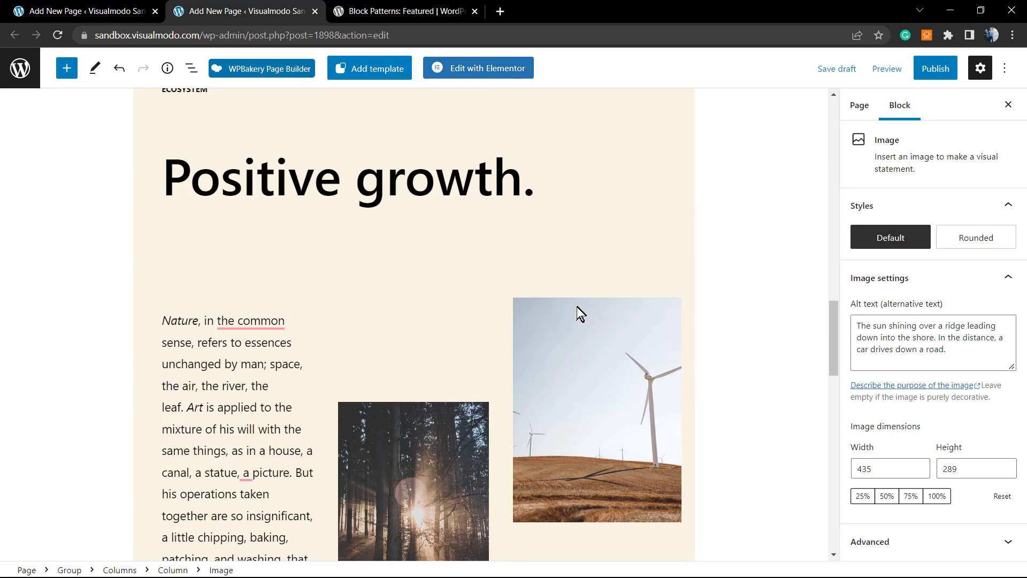
scroll(581, 314, "down", 4)
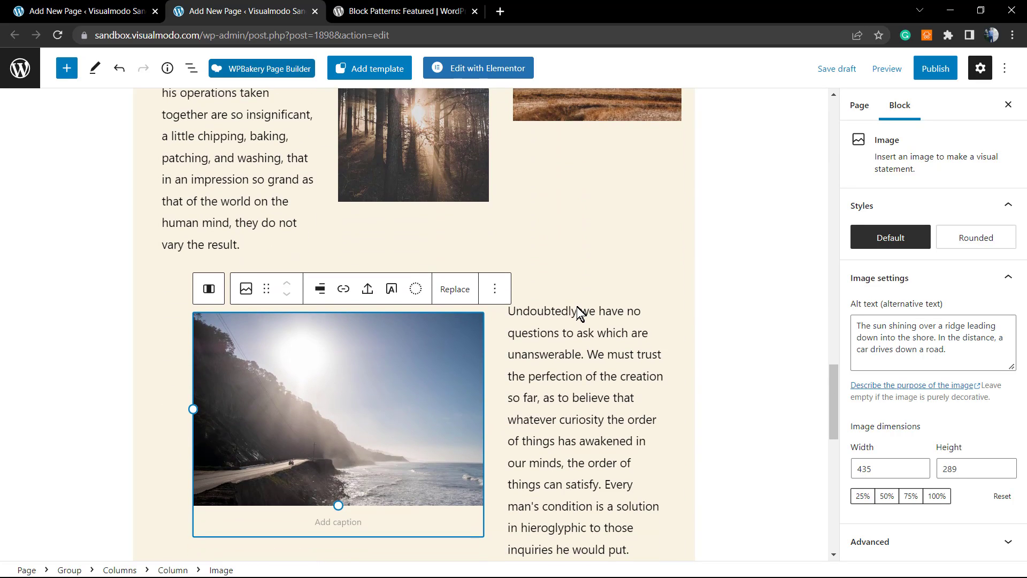
scroll(586, 325, "up", 5)
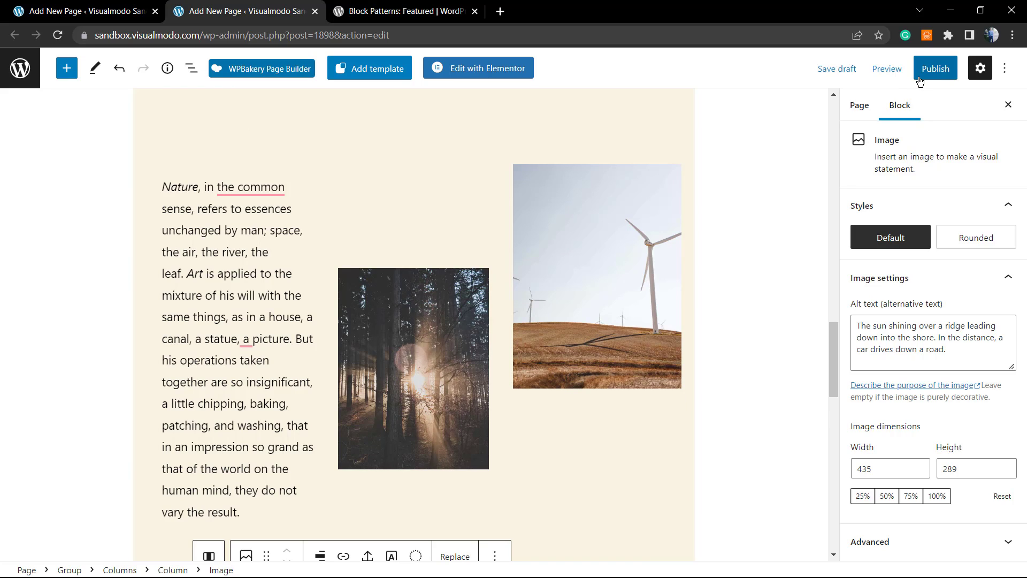
left_click(822, 70)
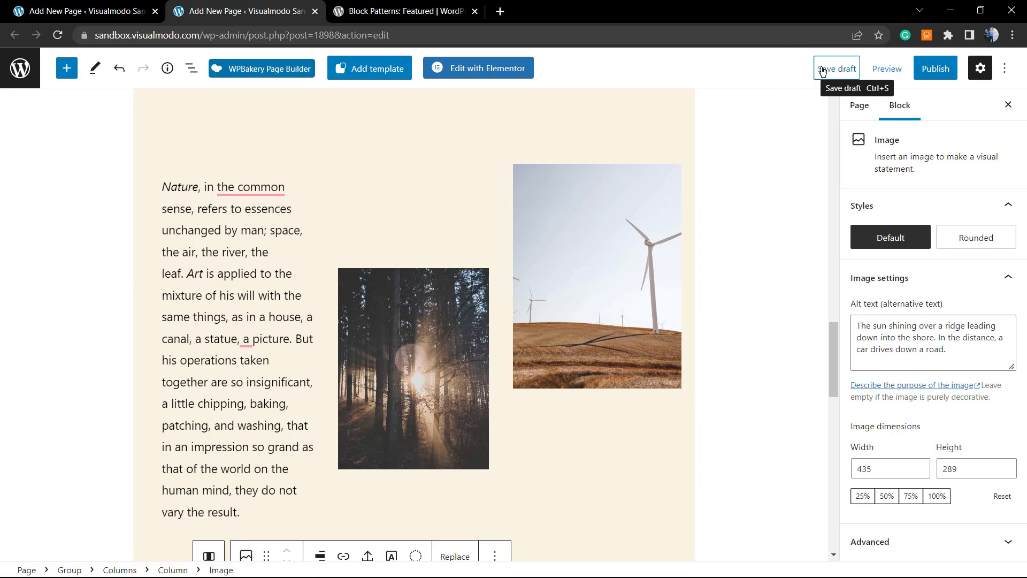
scroll(544, 326, "up", 10)
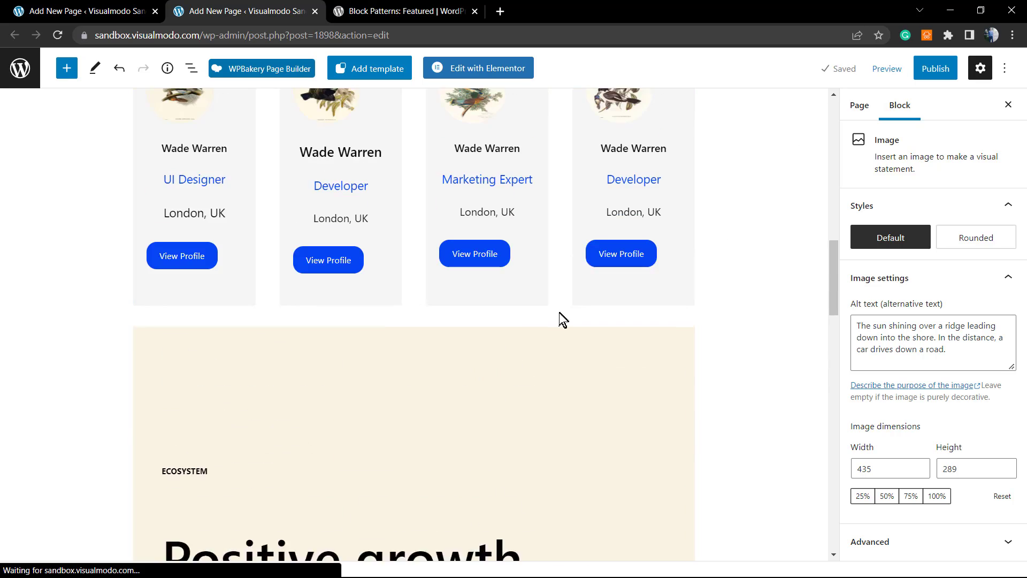
scroll(471, 352, "up", 8)
scroll(468, 353, "down", 15)
scroll(470, 353, "down", 10)
scroll(466, 348, "up", 3)
scroll(464, 341, "up", 15)
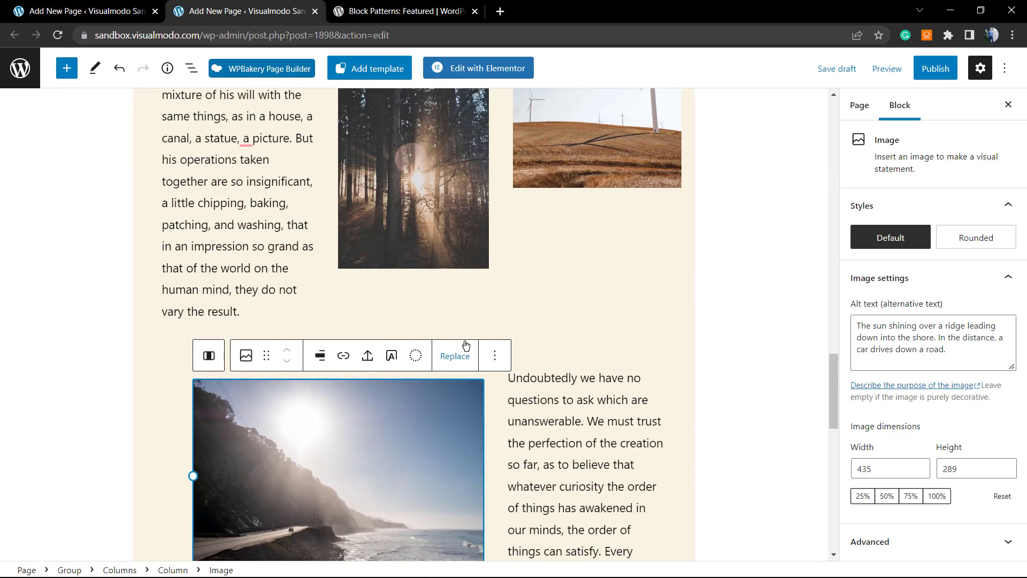
scroll(465, 343, "up", 15)
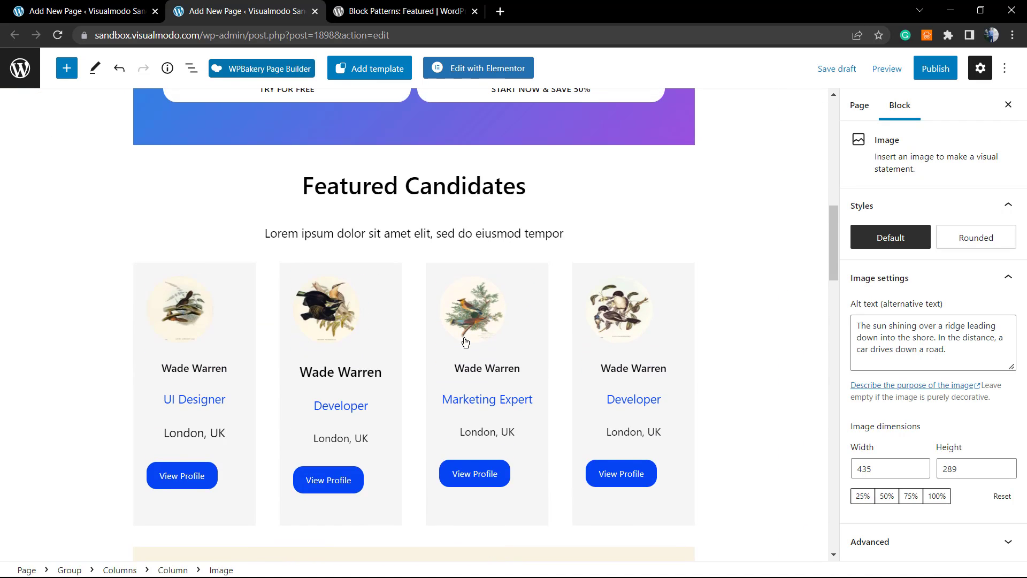